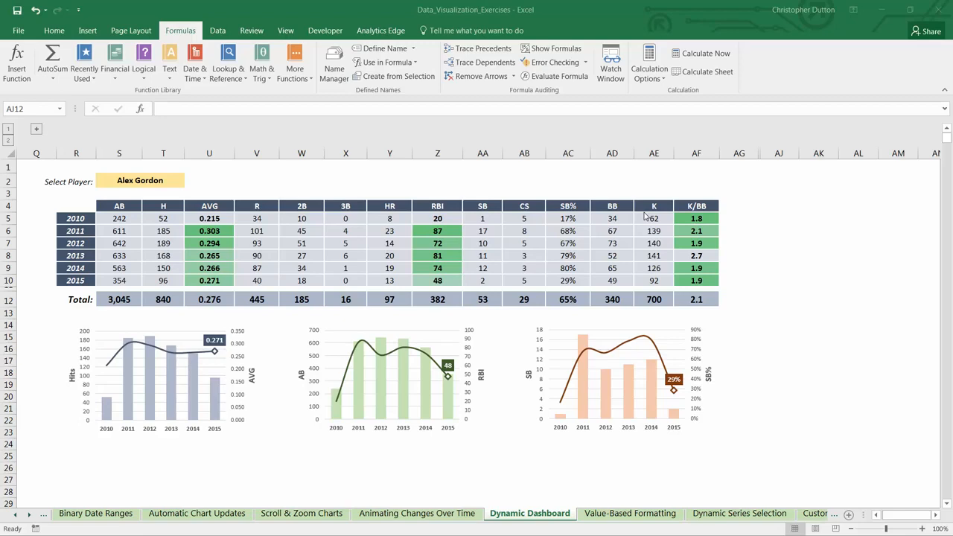
Shrink the Hits/AVG and AB/RBI charts together to the same smaller size
left_click(194, 383)
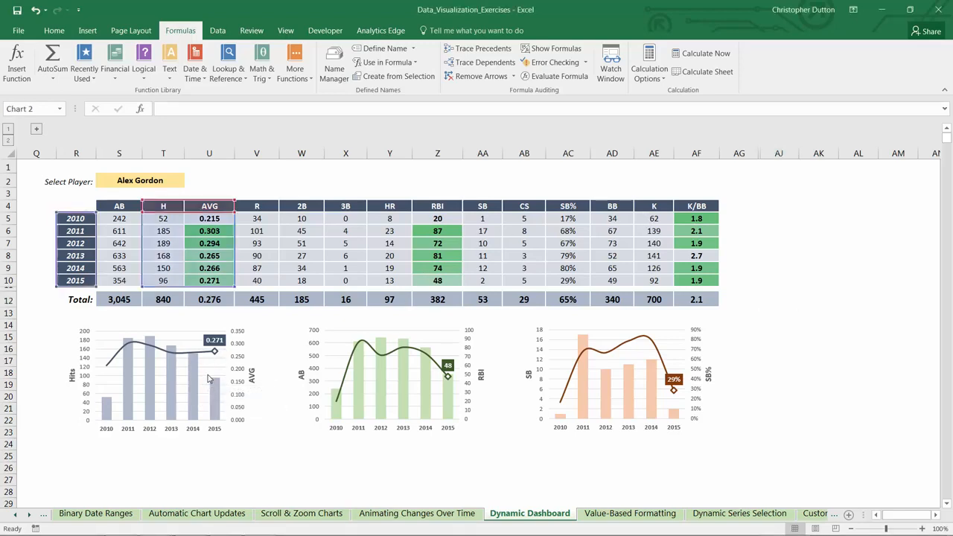
left_click(363, 376, "ctrl")
left_click_drag(496, 439, 466, 422)
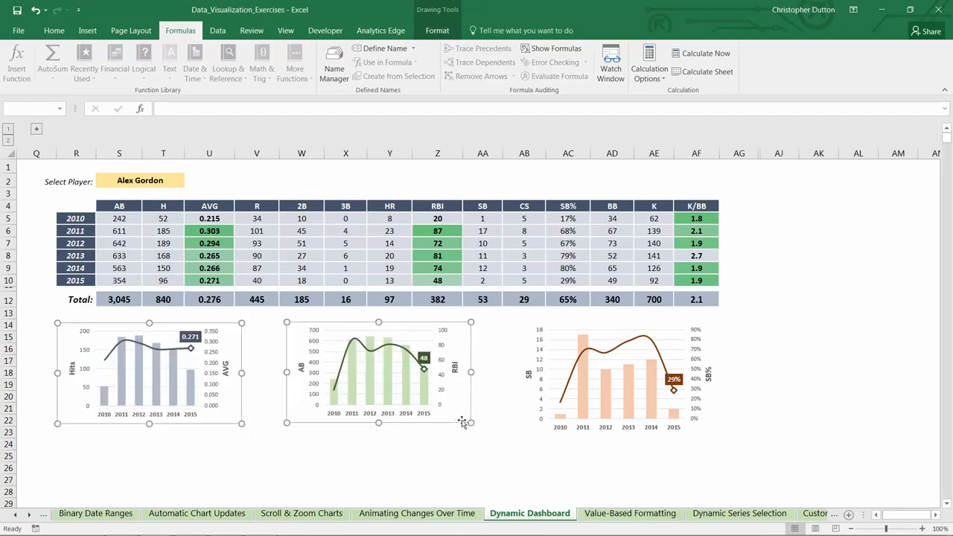
Stack the Hits/AVG chart above the AB/RBI chart beneath the first columns of the stats table
left_click(270, 382)
left_click(333, 322)
left_click_drag(333, 322, 107, 428)
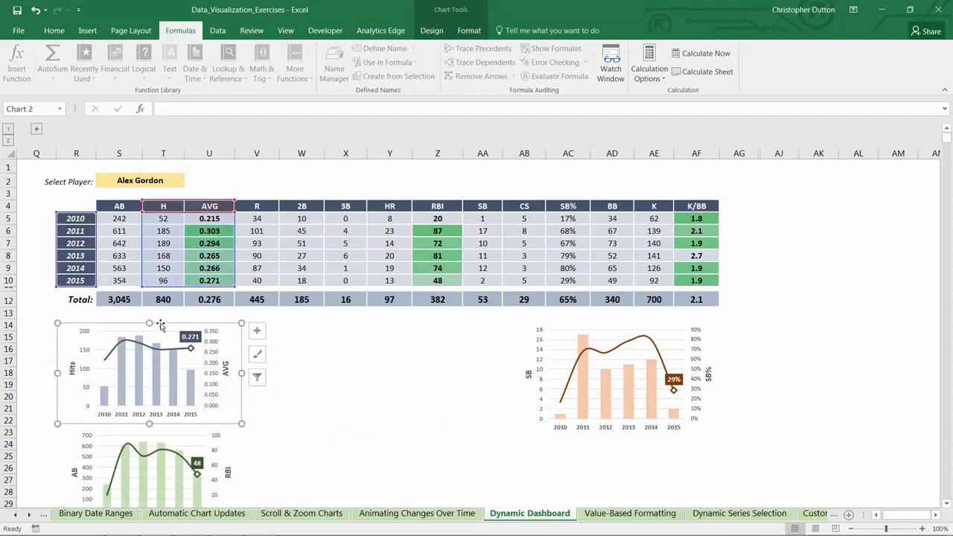
left_click_drag(147, 327, 174, 317)
left_click(181, 437)
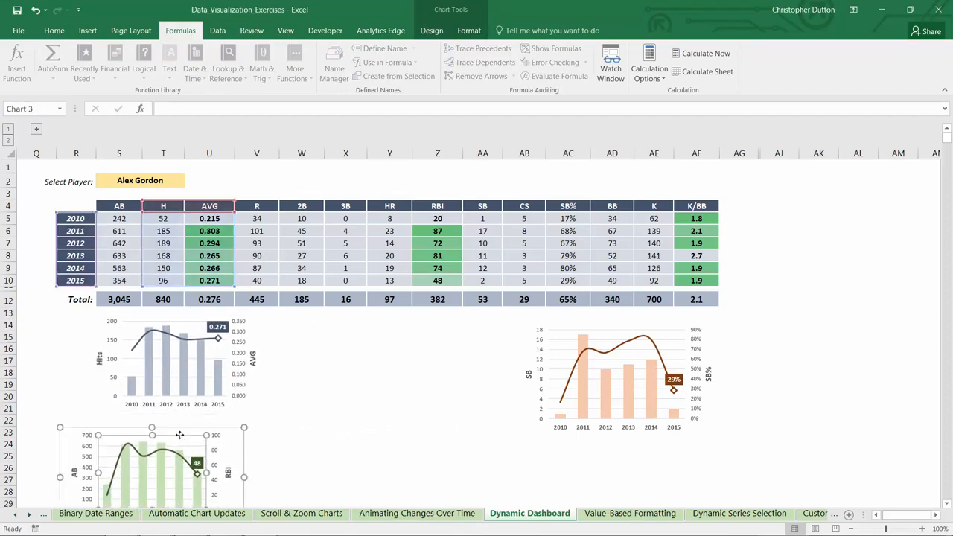
left_click_drag(188, 432, 218, 413)
Move the SB/SB% chart next to the two stacked charts and enlarge it to extend to the table's last column
left_click_drag(578, 343, 335, 342)
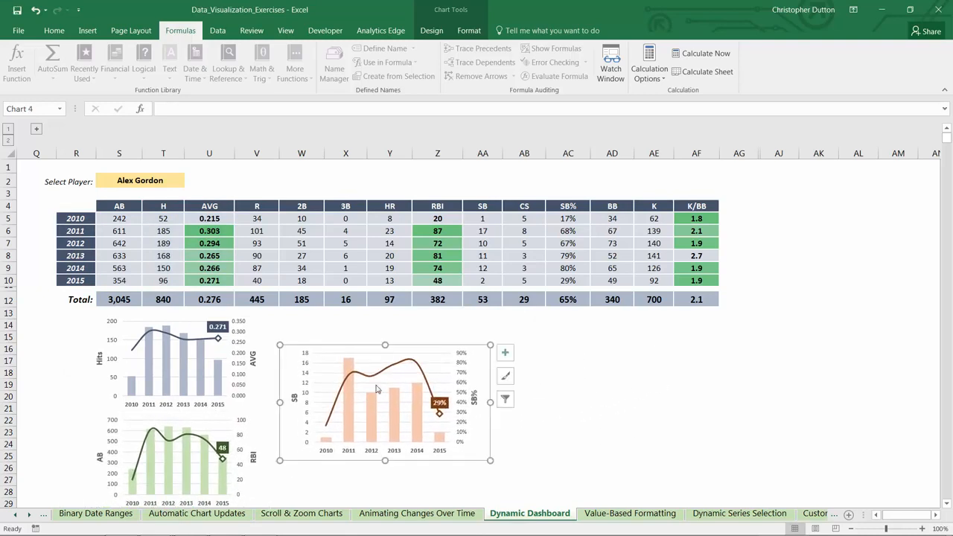
left_click_drag(489, 461, 719, 452)
left_click(779, 415)
scroll(743, 414, "up", 2)
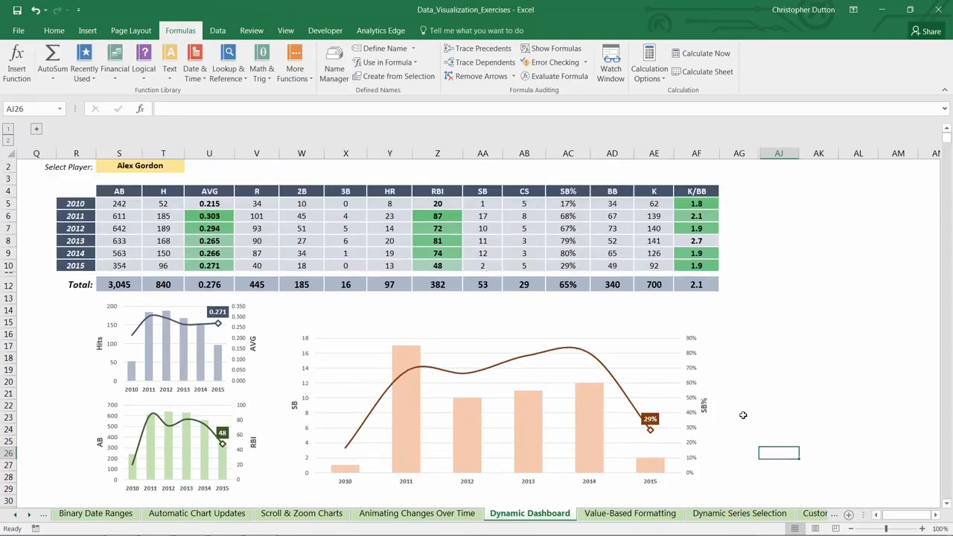
Enter the label "Select Metric 1:" in cell X14 above the large chart
left_click(336, 327)
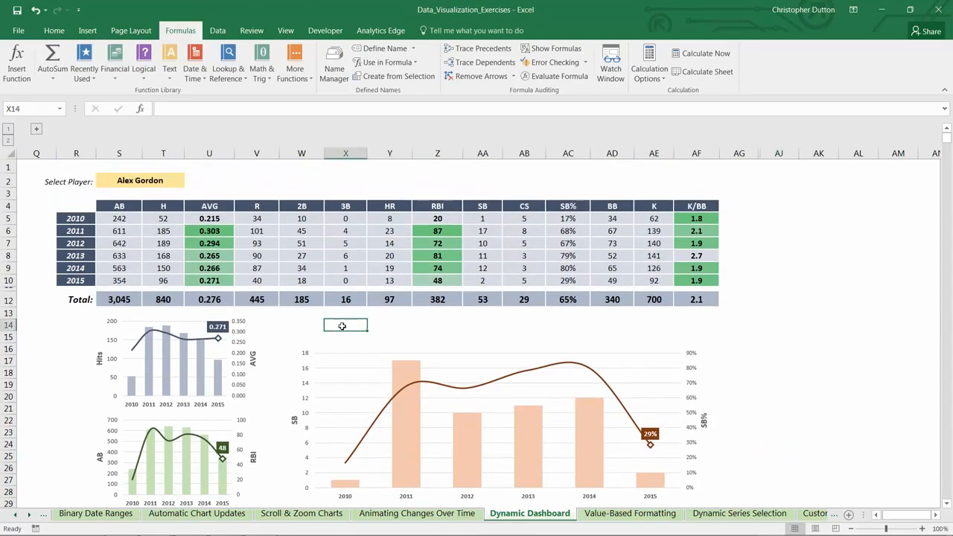
type("Select Metric")
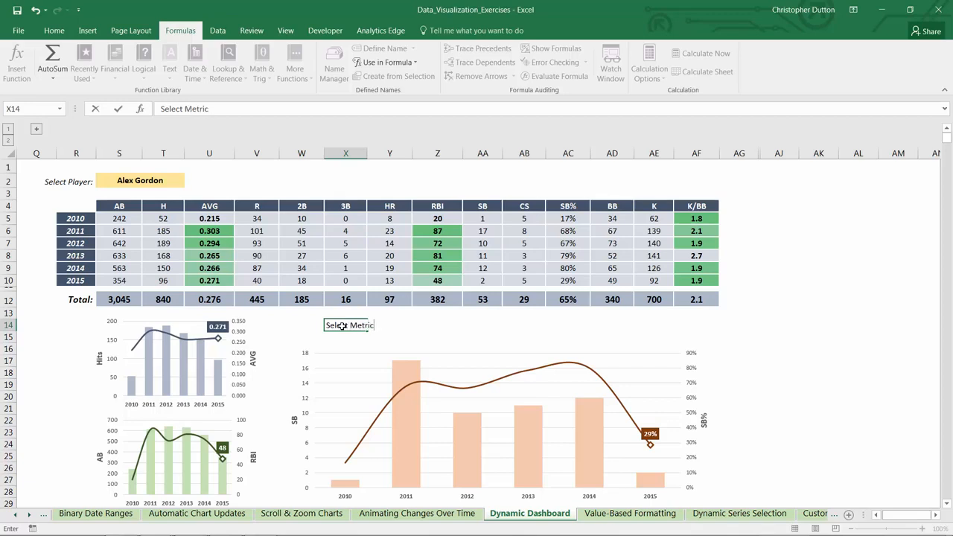
type(" 1:")
key("ctrl+Return")
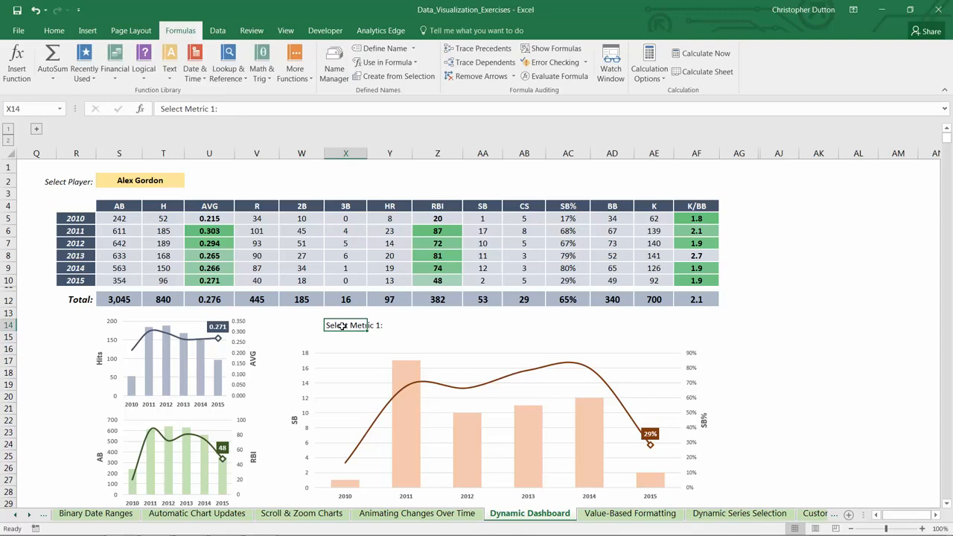
Make the X14 label bold, italic and right-aligned, and fill the adjacent cell Y14 with light gold
key("ctrl+b")
key("ctrl+i")
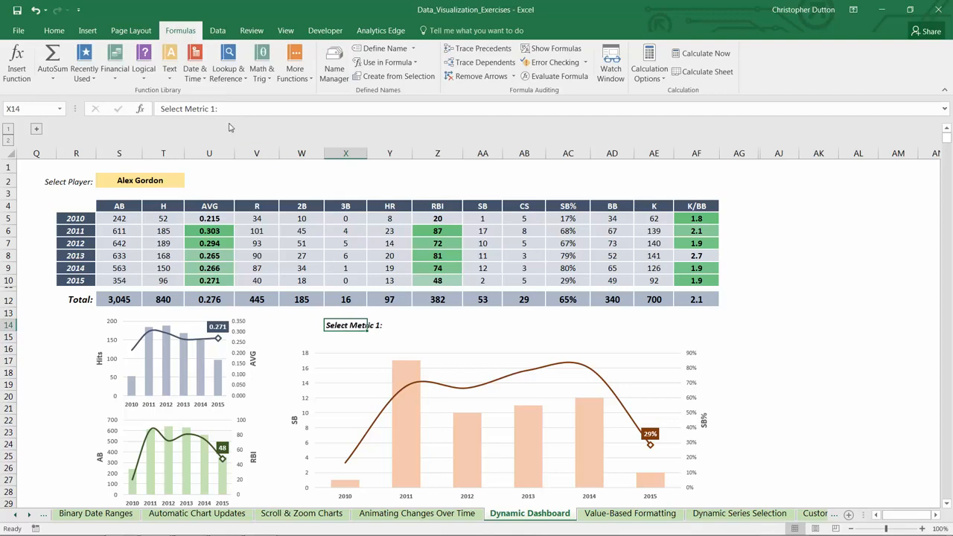
left_click(54, 31)
left_click(245, 72)
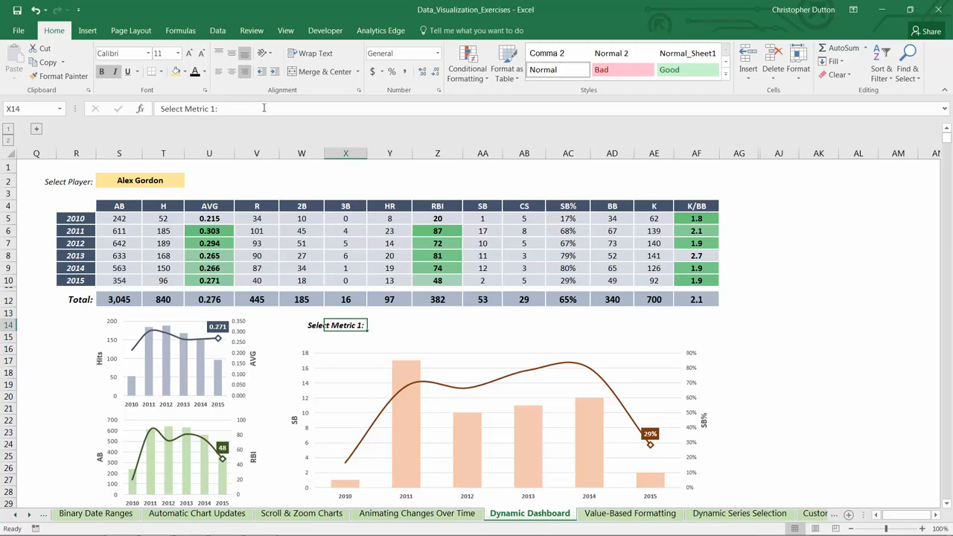
left_click(395, 327)
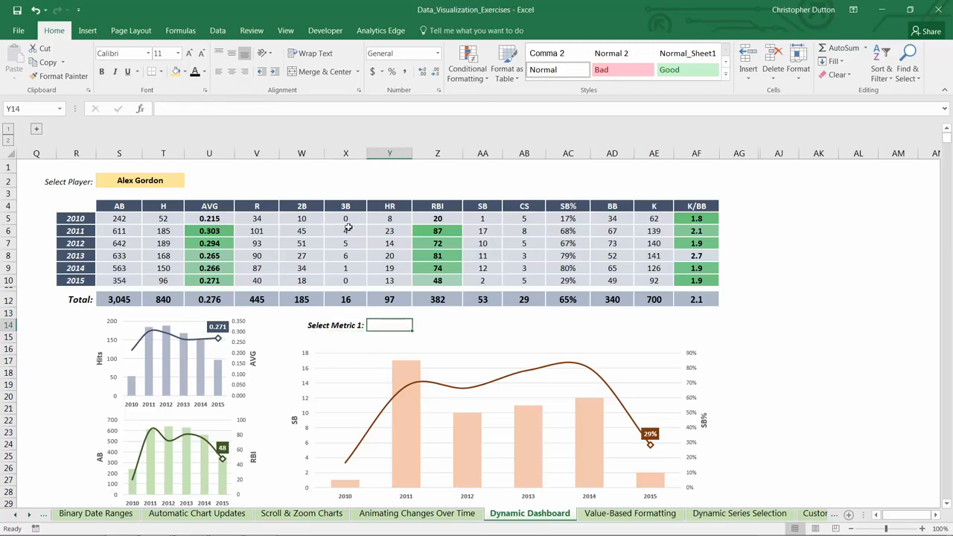
left_click(176, 72)
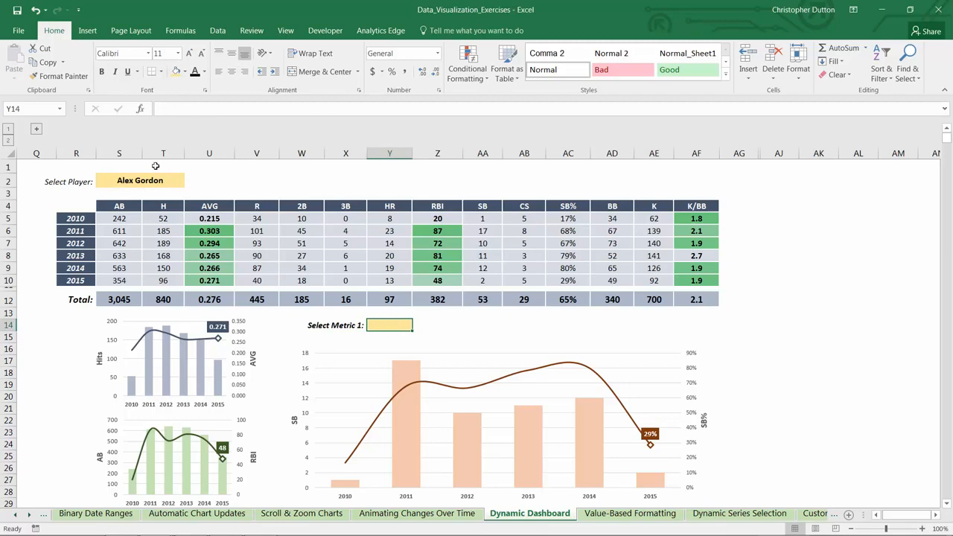
Enter the label "Select Metric 2:" in cell AA14
left_click(474, 326)
type("Select")
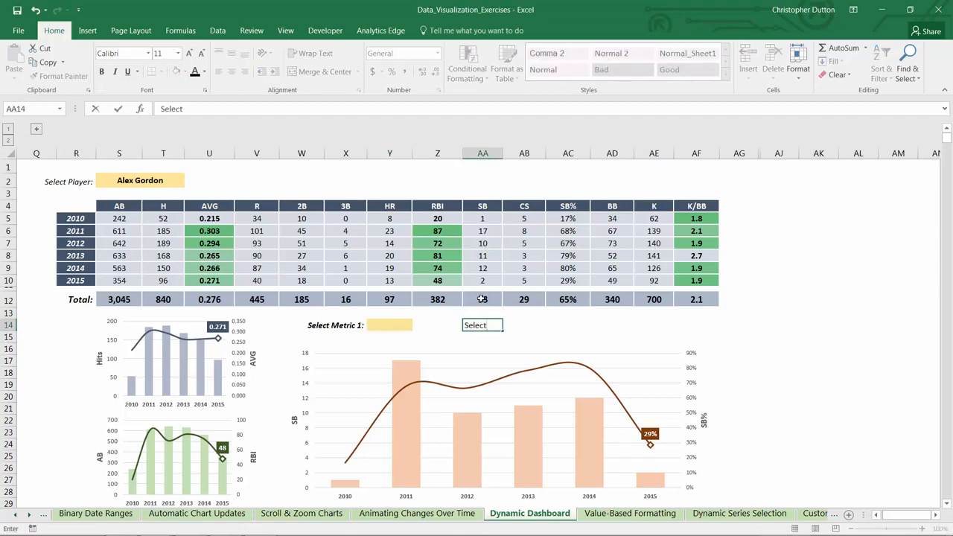
type(" Metric 2:")
key("ctrl+Return")
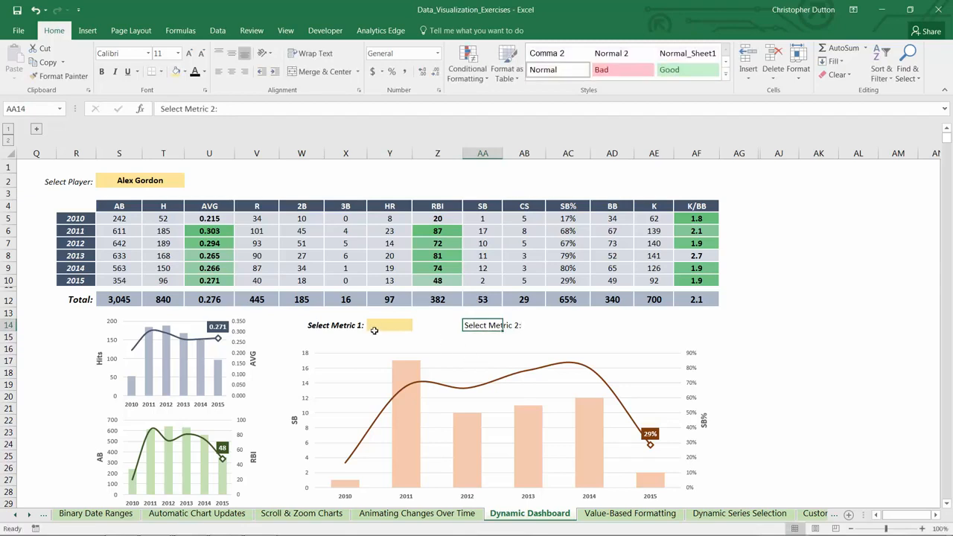
Copy the formatting of X14 onto the AA14 label and fill cell AB14 with light gold
left_click(349, 326)
left_click(84, 77)
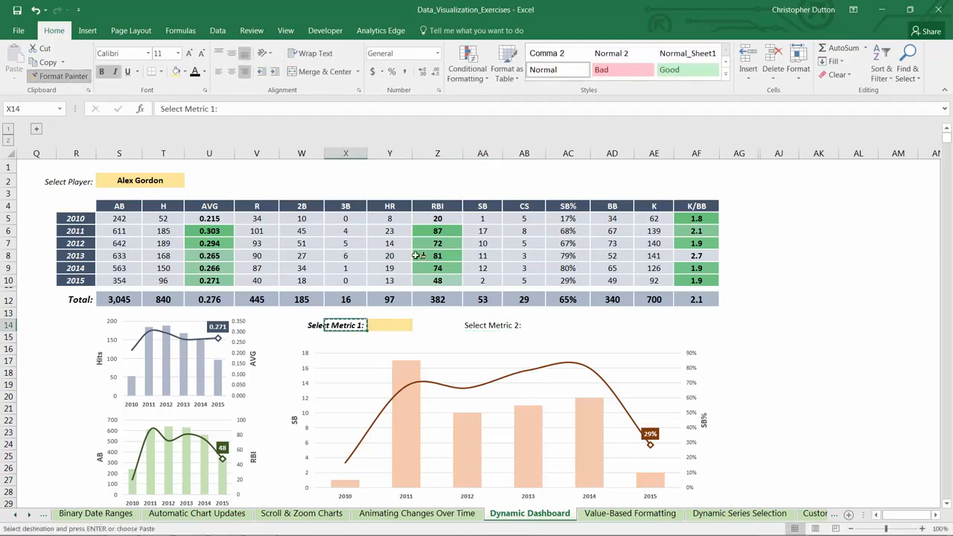
left_click(498, 328)
left_click(532, 328)
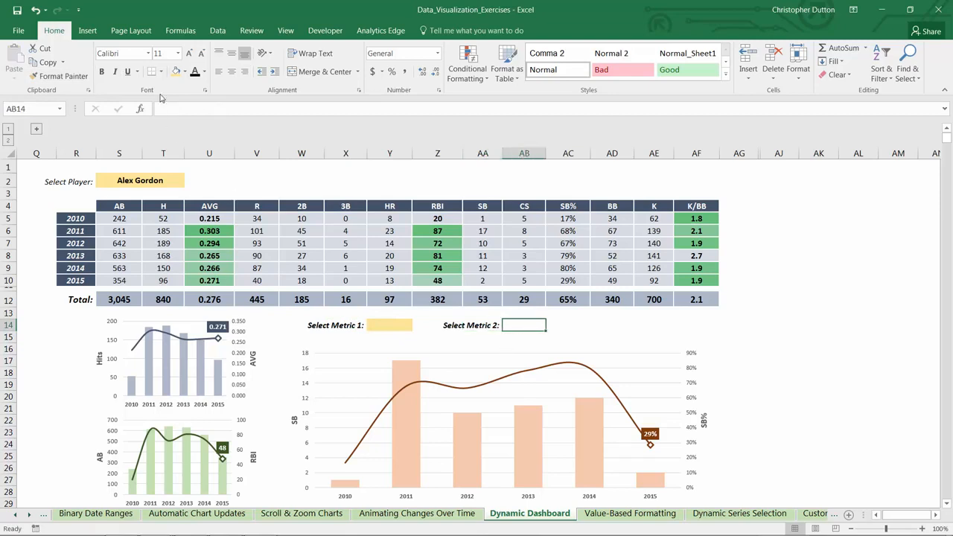
left_click(176, 71)
left_click(573, 326)
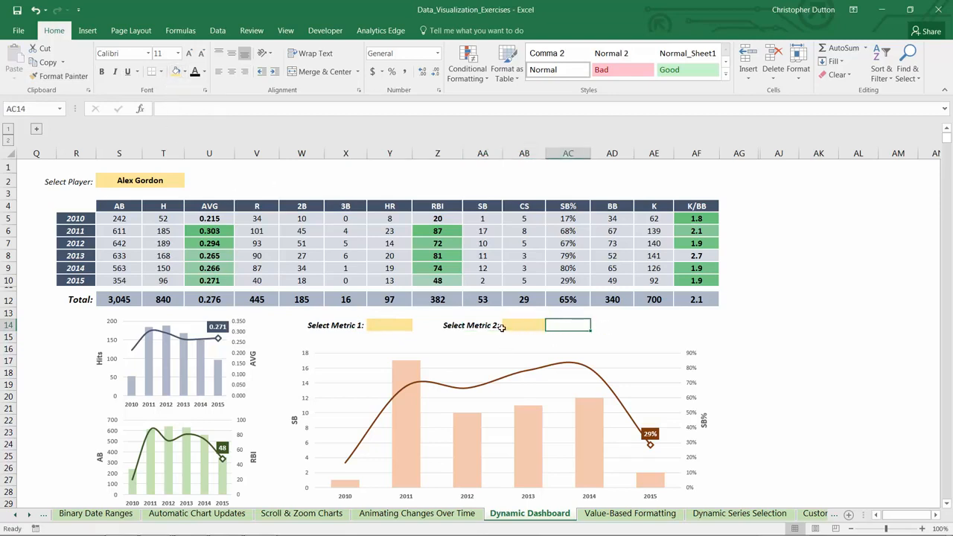
left_click(395, 325)
left_click(529, 326)
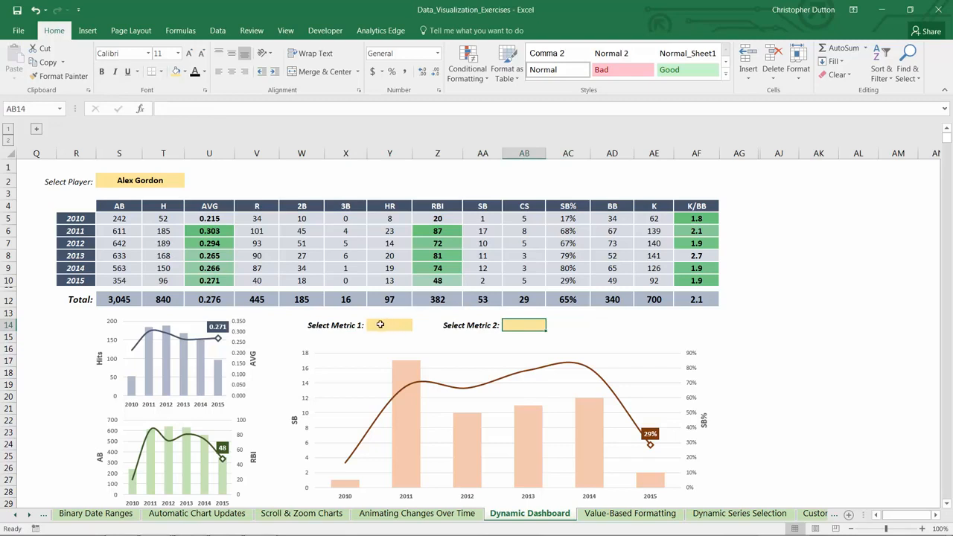
left_click(144, 181)
left_click(517, 325)
Unhide the columns between AG and AJ that hold the metrics and players lists
left_click_drag(739, 153, 779, 153)
right_click(779, 155)
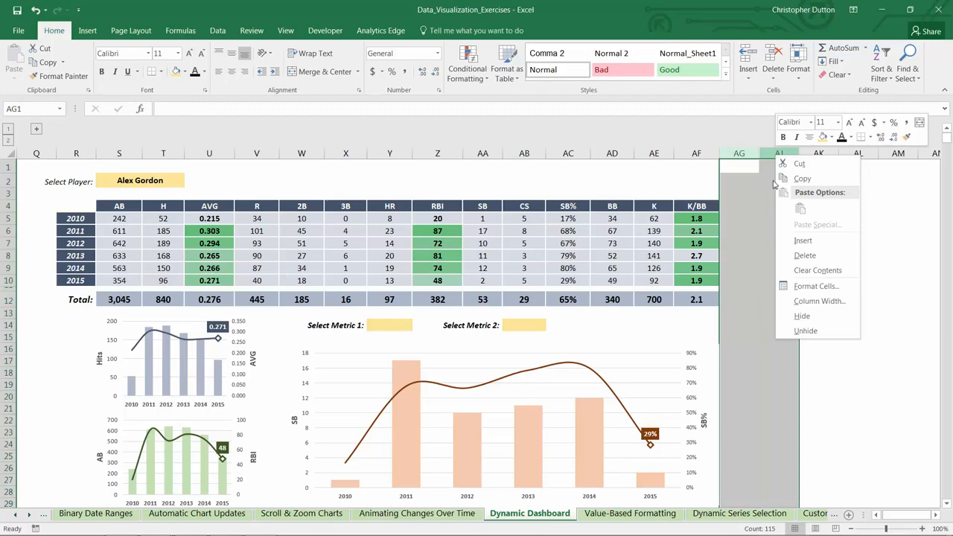
left_click(803, 331)
left_click(800, 182)
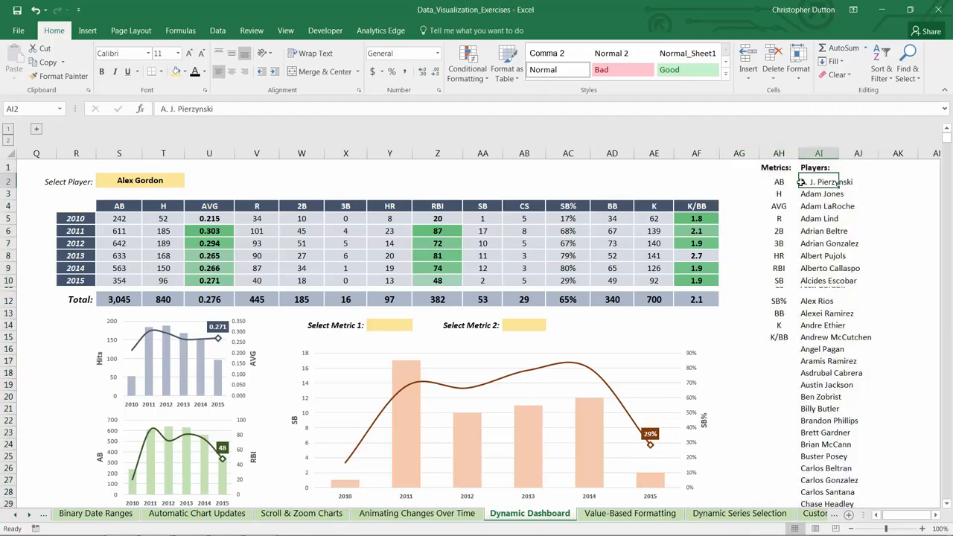
left_click_drag(776, 167, 779, 337)
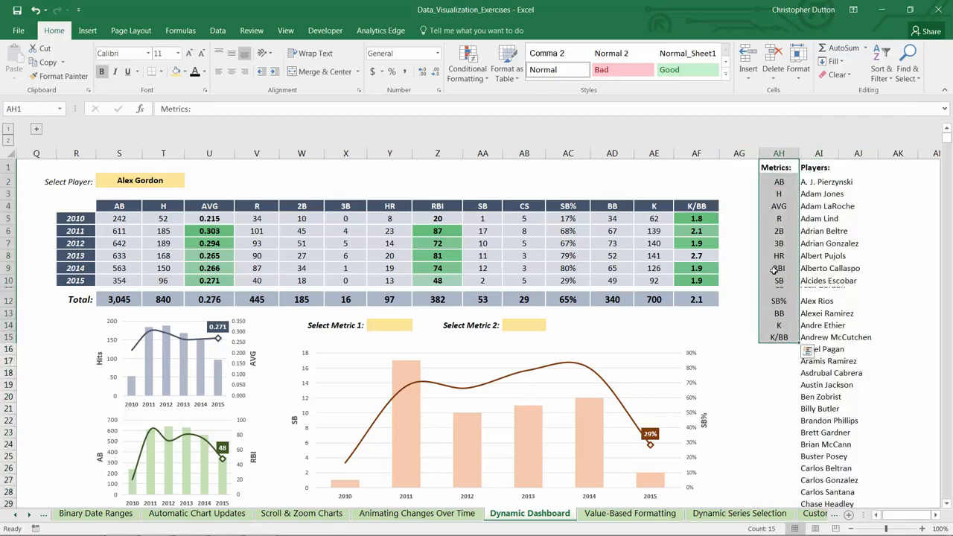
Add a List data validation to Y14 with source =$AH$2:$AH$15, and choose AB as the first metric
left_click(389, 321)
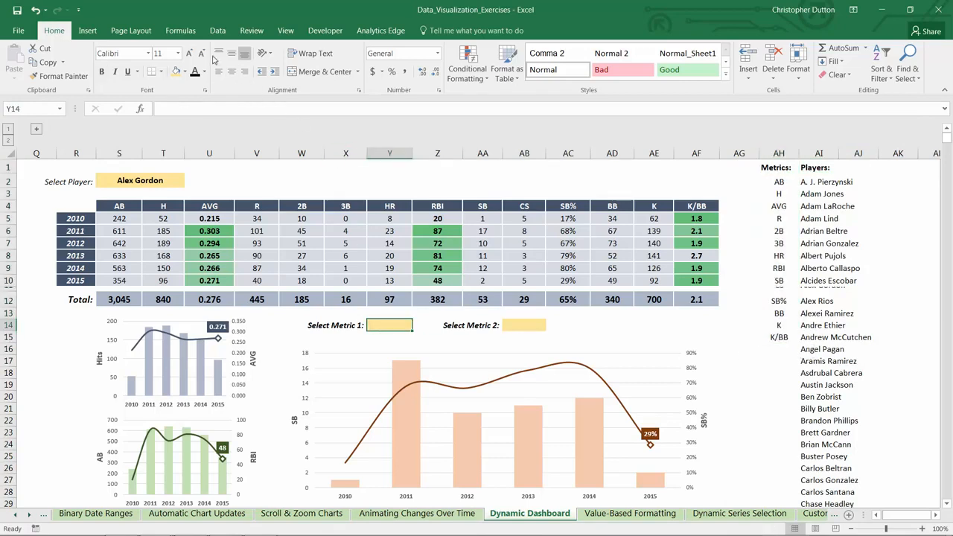
left_click(217, 31)
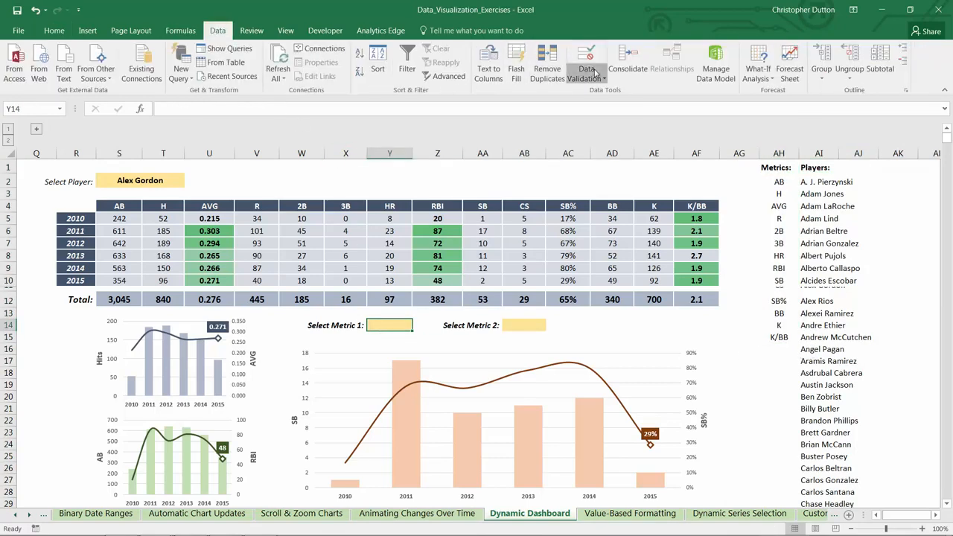
left_click(596, 75)
left_click(615, 91)
left_click(334, 289)
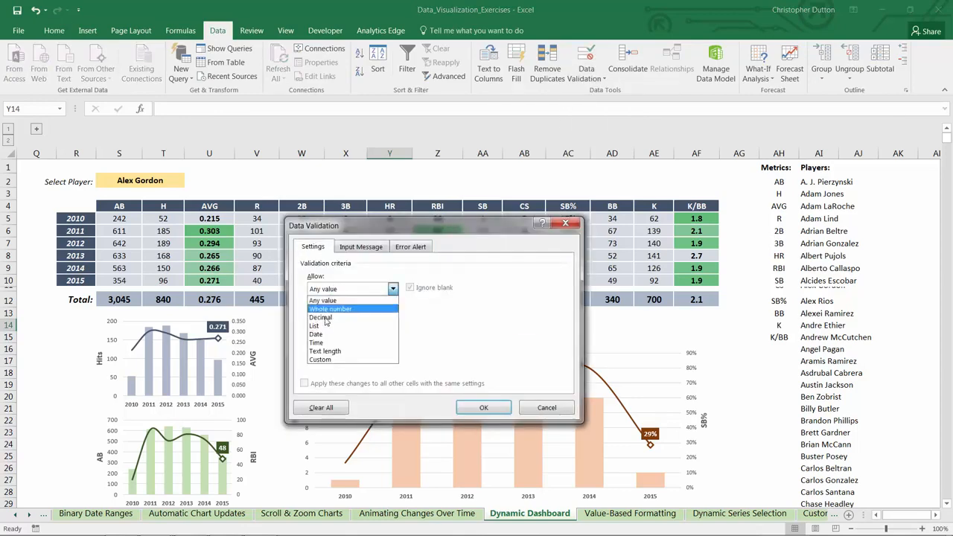
left_click(325, 326)
left_click(484, 345)
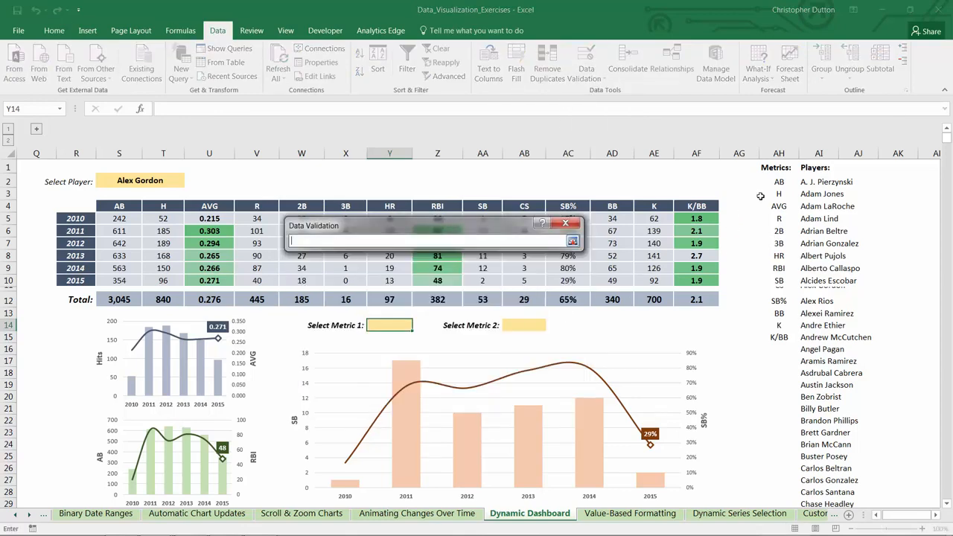
left_click_drag(771, 182, 770, 339)
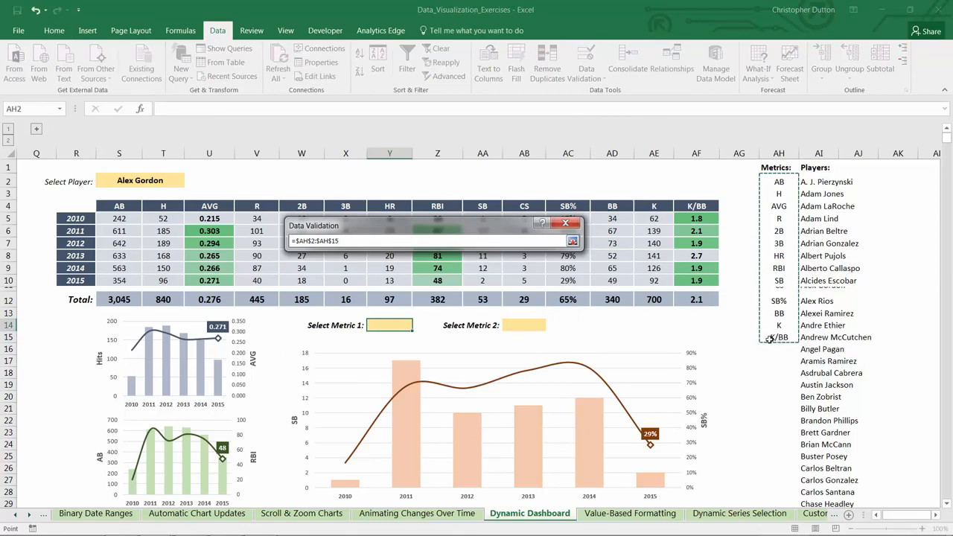
left_click(573, 242)
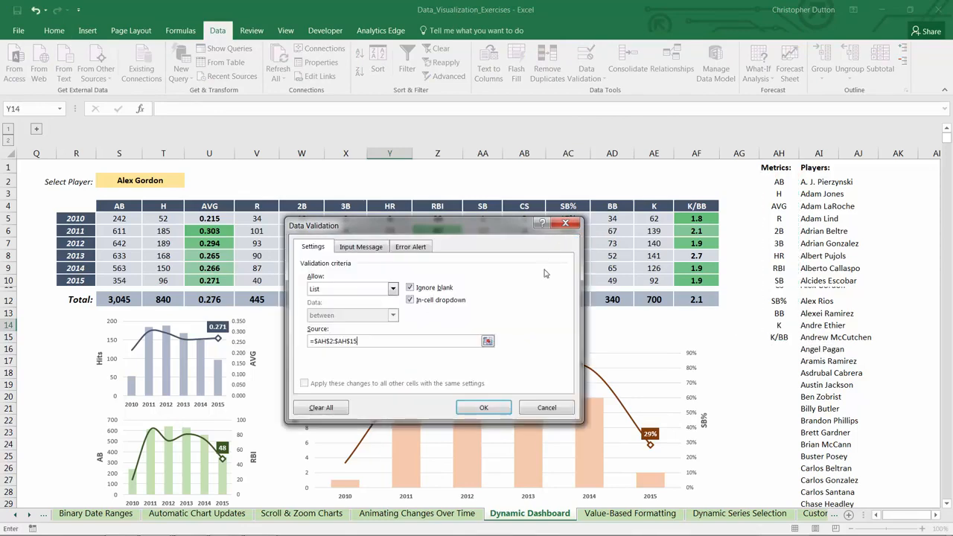
left_click(484, 407)
left_click(418, 325)
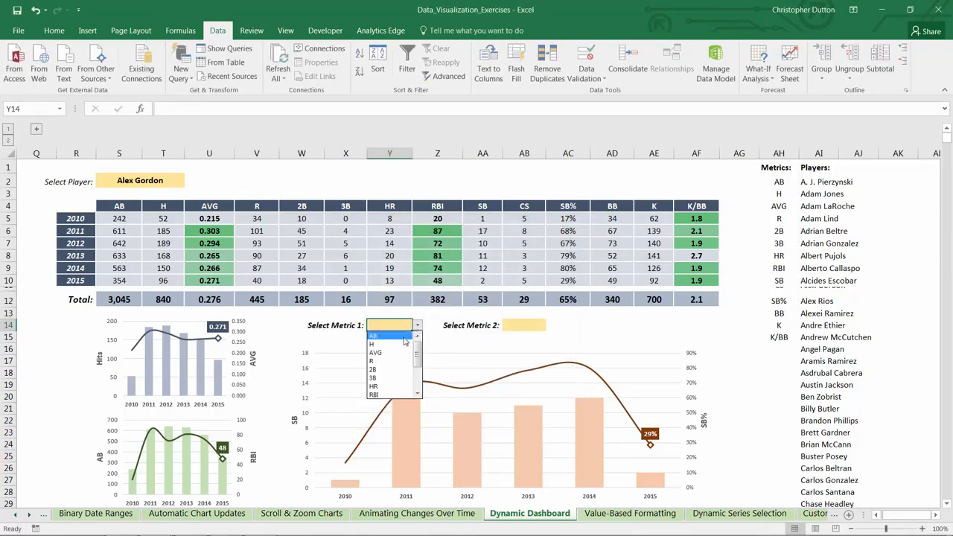
left_click(406, 338)
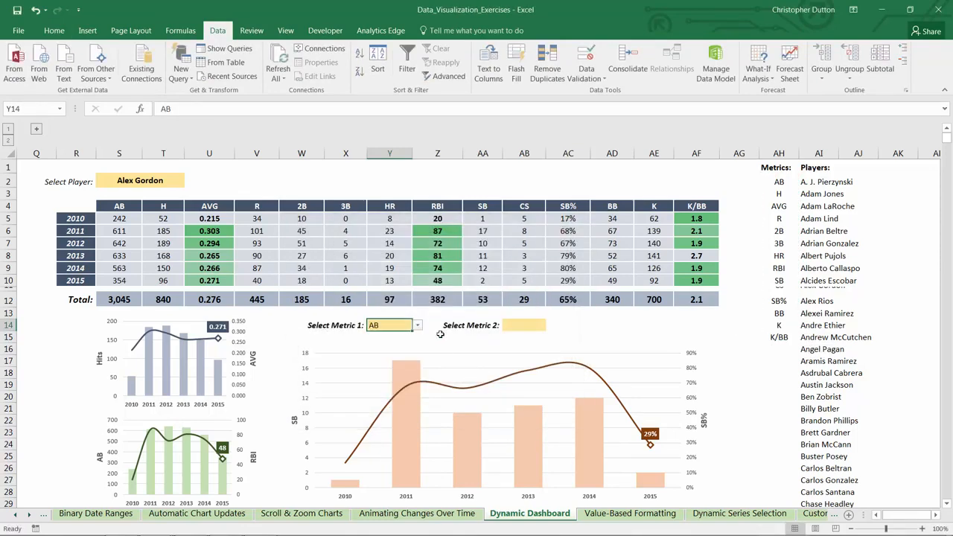
Add a List data validation to AB14 with source =$AH$2:$AH$15, and choose H as the second metric
left_click(520, 326)
left_click(586, 74)
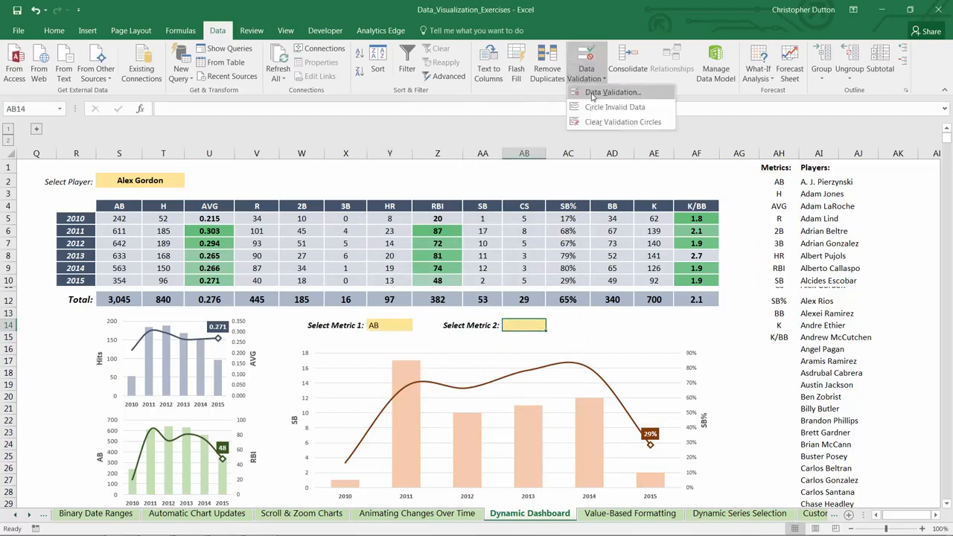
left_click(605, 95)
left_click(347, 290)
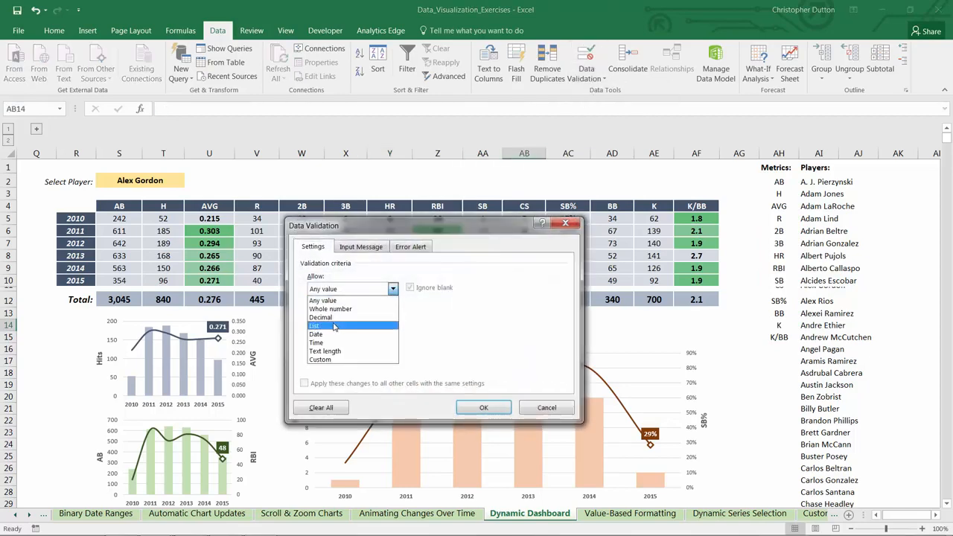
left_click(336, 327)
left_click(489, 343)
left_click_drag(779, 182, 779, 337)
left_click(572, 240)
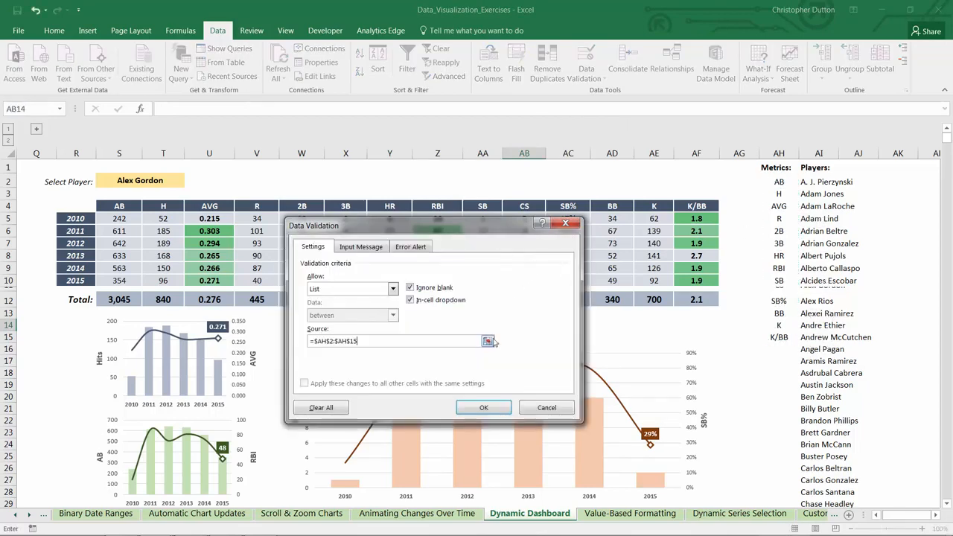
left_click(484, 409)
left_click(551, 326)
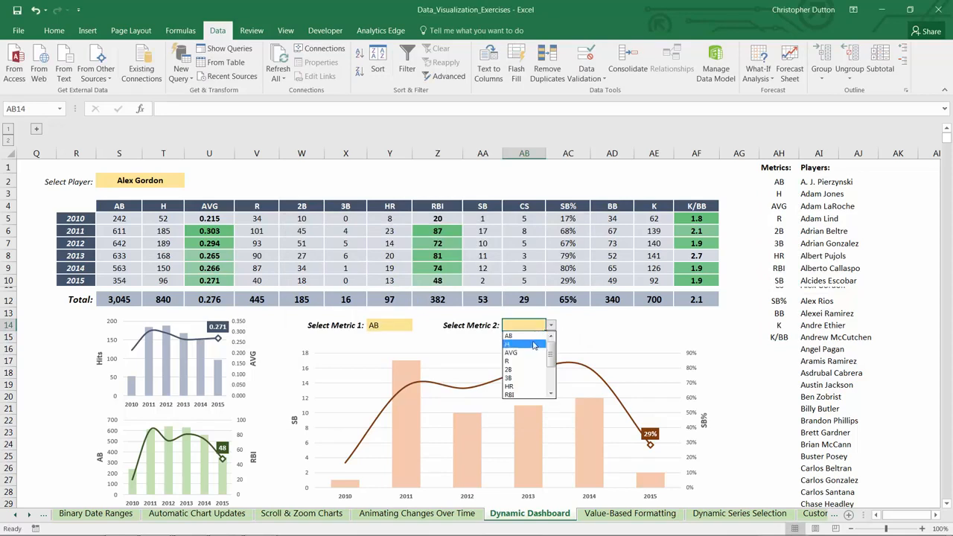
left_click(535, 345)
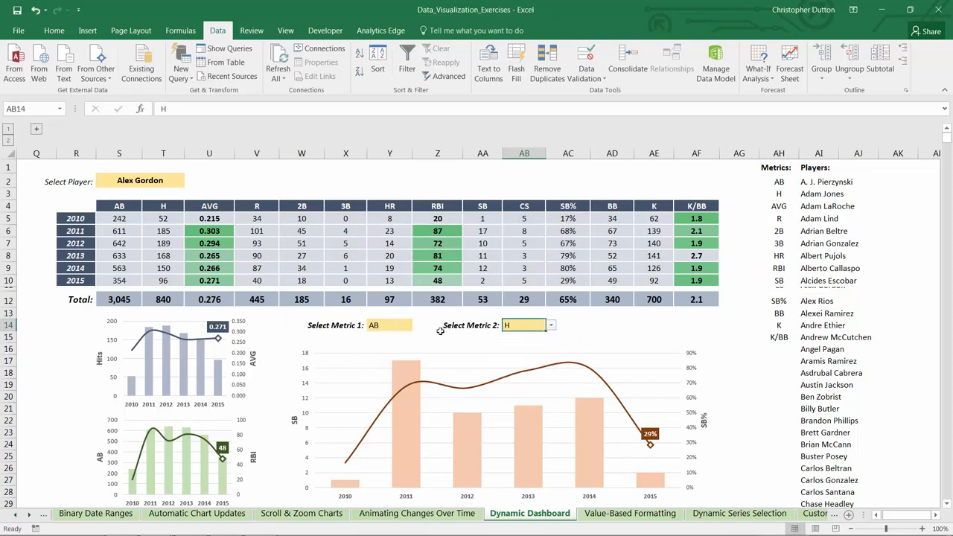
Center the metric in Y14 and copy that cell's formatting onto AB14
left_click(389, 328)
left_click(61, 34)
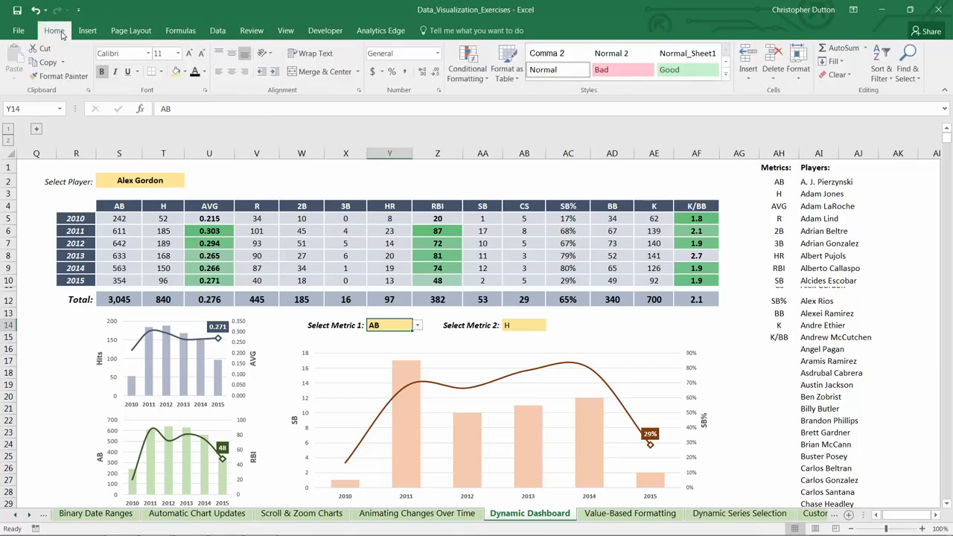
left_click(232, 71)
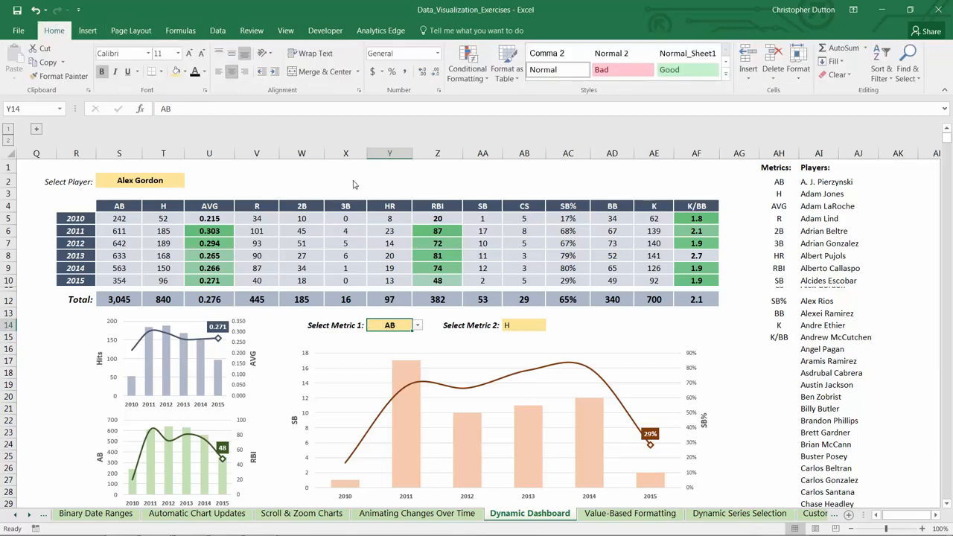
left_click(58, 76)
left_click(524, 326)
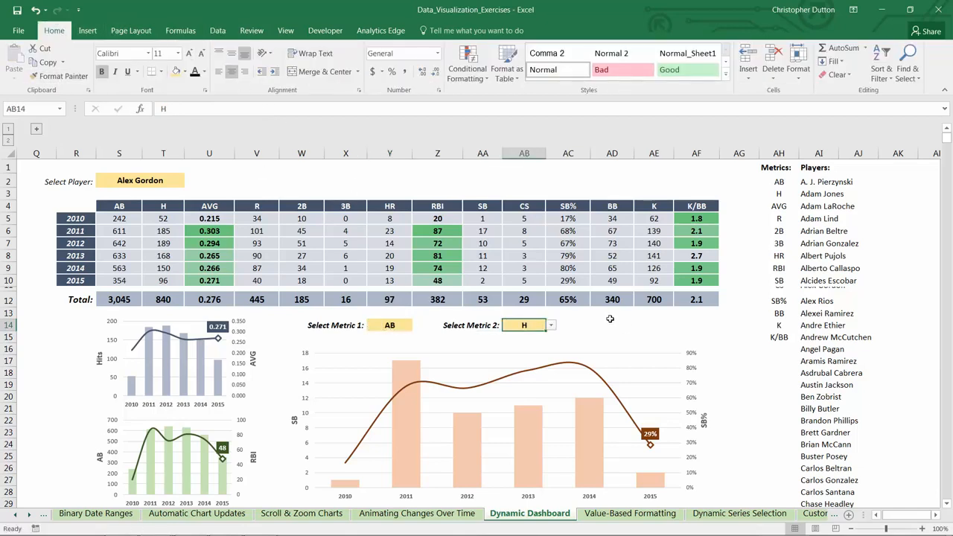
Hide columns AH and AI, which hold the metrics and players lists
left_click_drag(779, 153, 820, 153)
right_click(819, 154)
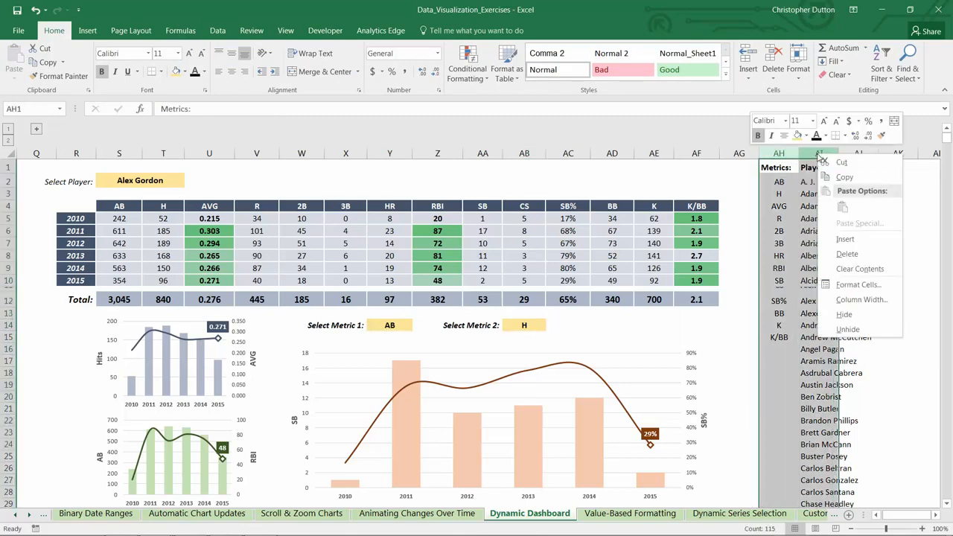
left_click(846, 315)
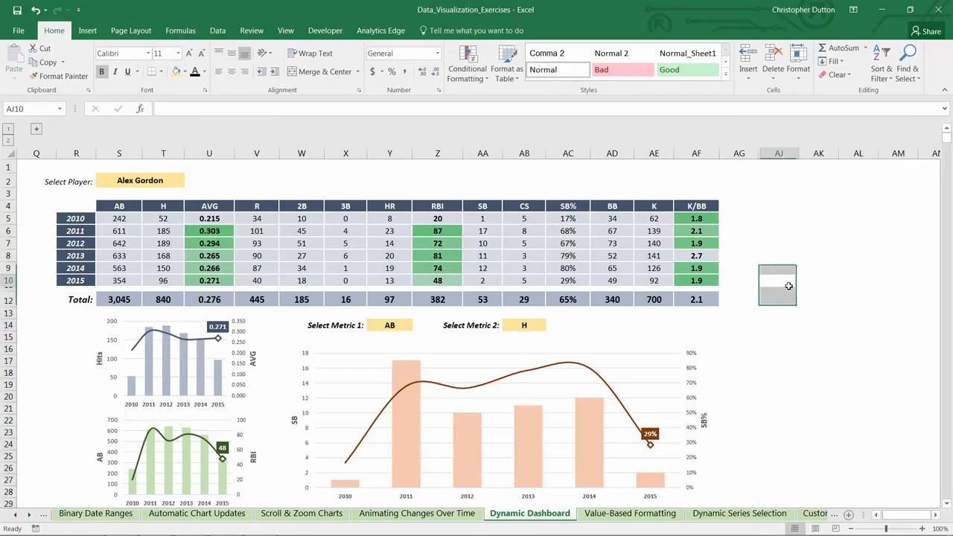
Examine the options in the Y14 metric list and the source ranges of the large chart's column series
left_click(394, 325)
left_click(419, 326)
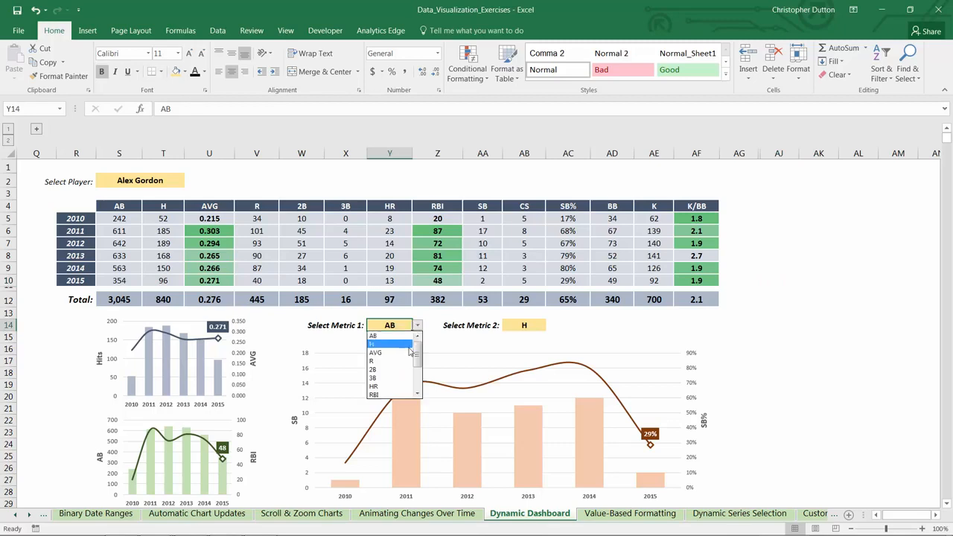
left_click(418, 326)
left_click(549, 325)
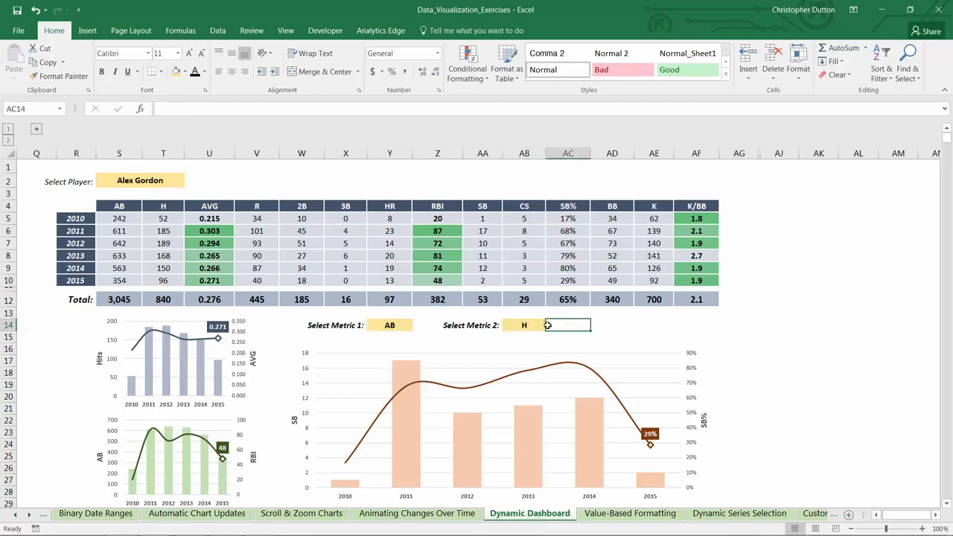
scroll(631, 400, "down", 1)
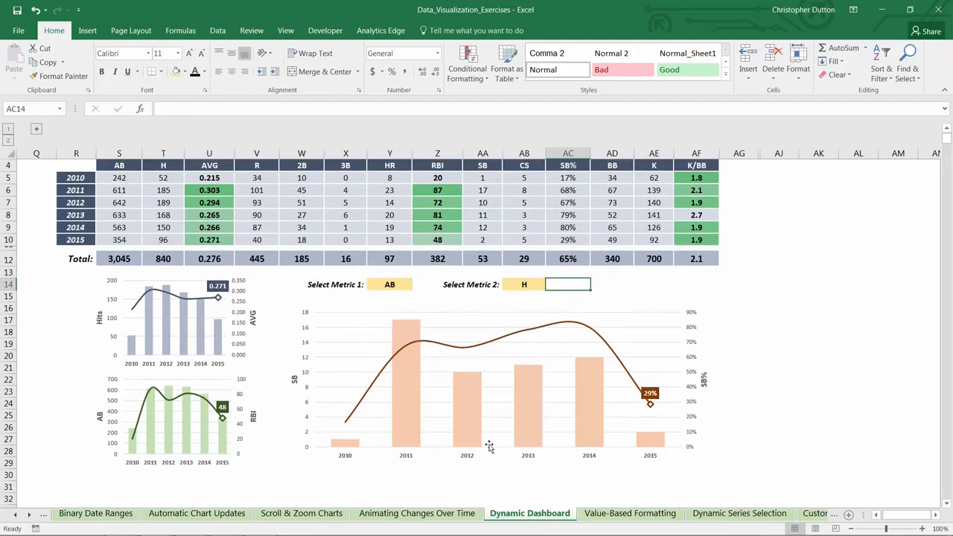
left_click(417, 336)
scroll(419, 302, "up", 1)
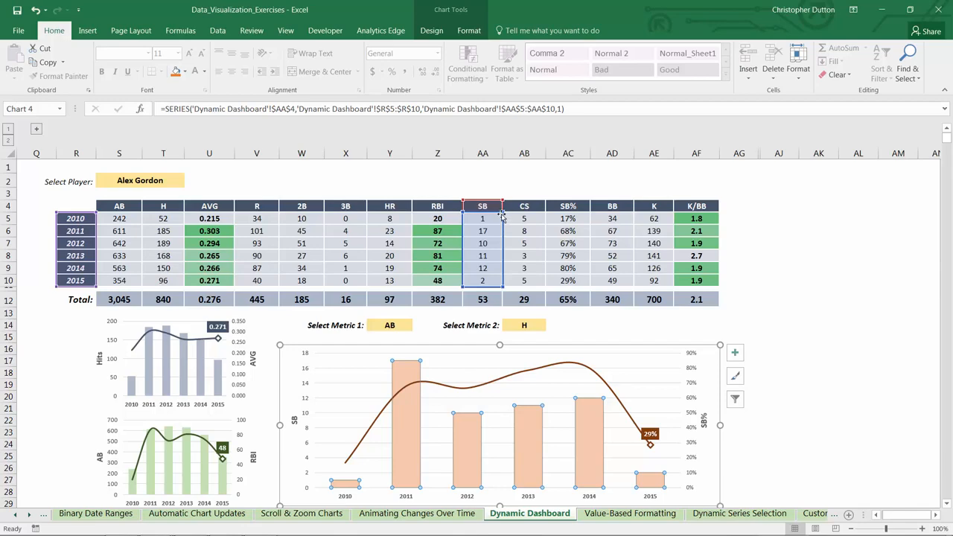
scroll(502, 215, "down", 2)
left_click(763, 222)
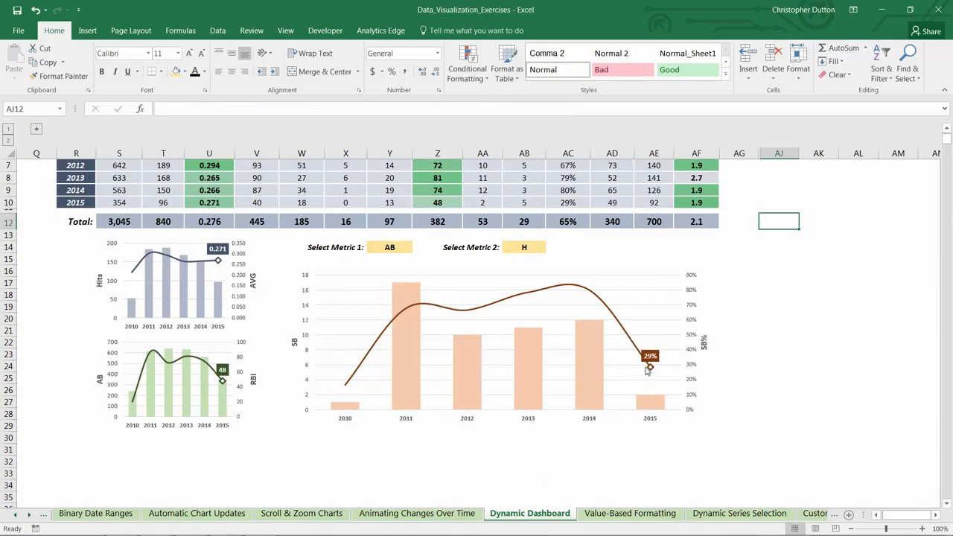
Enter the year 2010 in cell X33 below the large chart
scroll(358, 373, "down", 2)
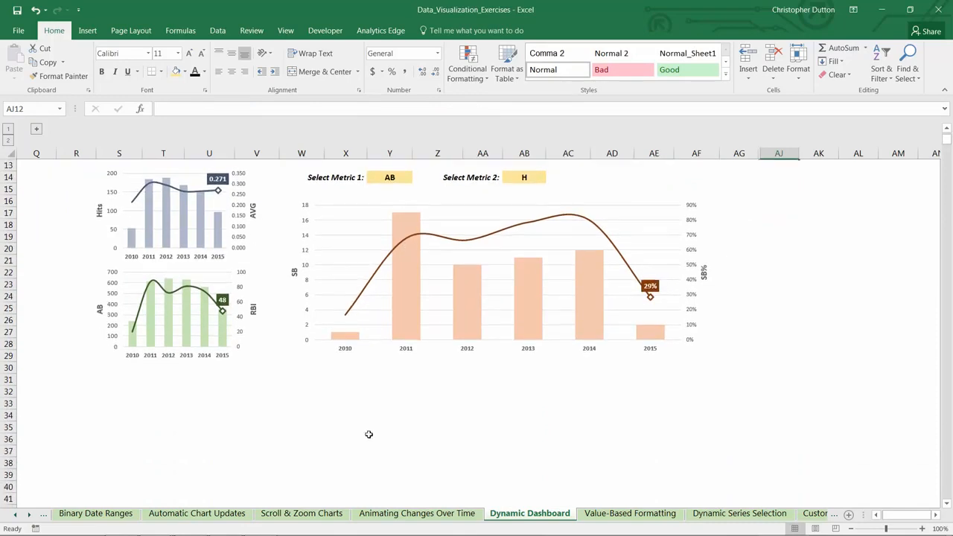
left_click(335, 401)
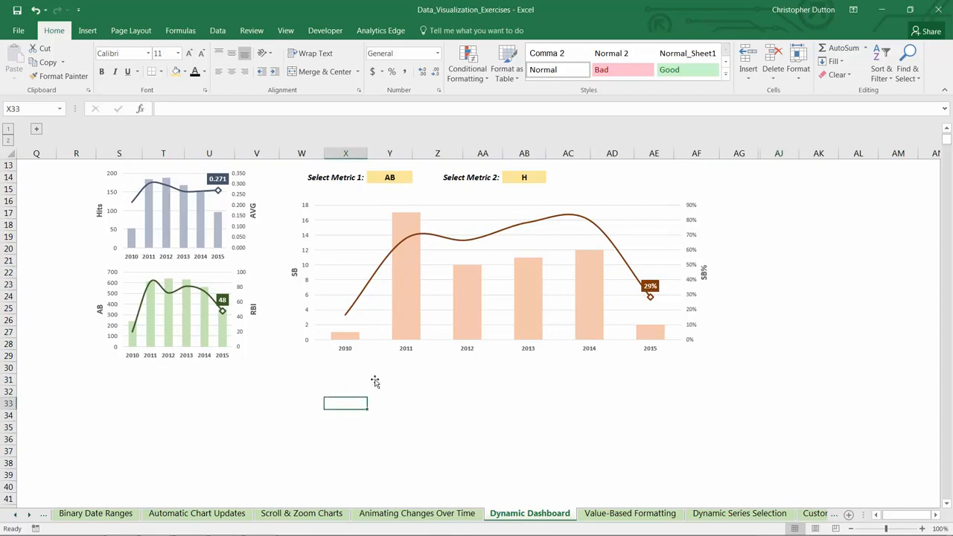
type("20")
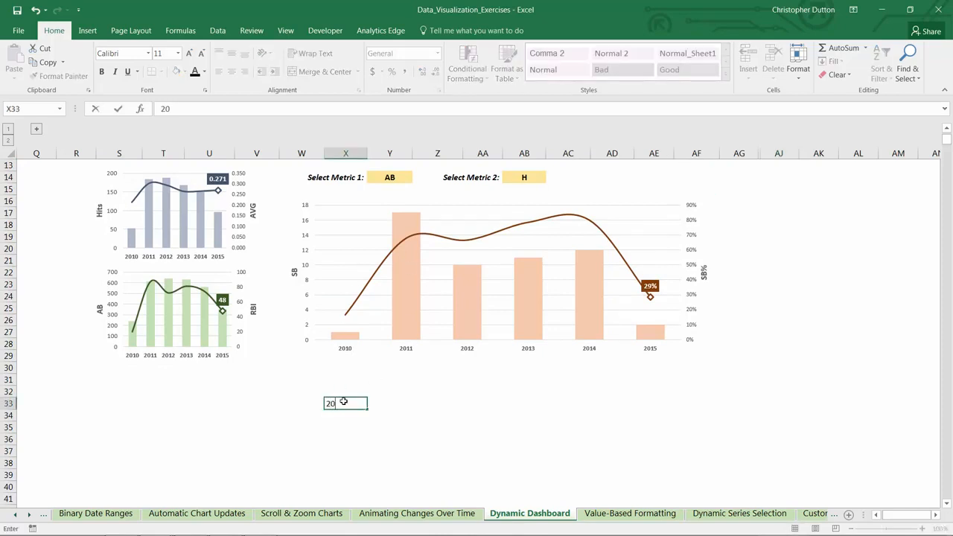
scroll(344, 402, "up", 3)
scroll(350, 400, "down", 2)
scroll(350, 400, "down", 1)
key("Return")
scroll(373, 436, "down", 2)
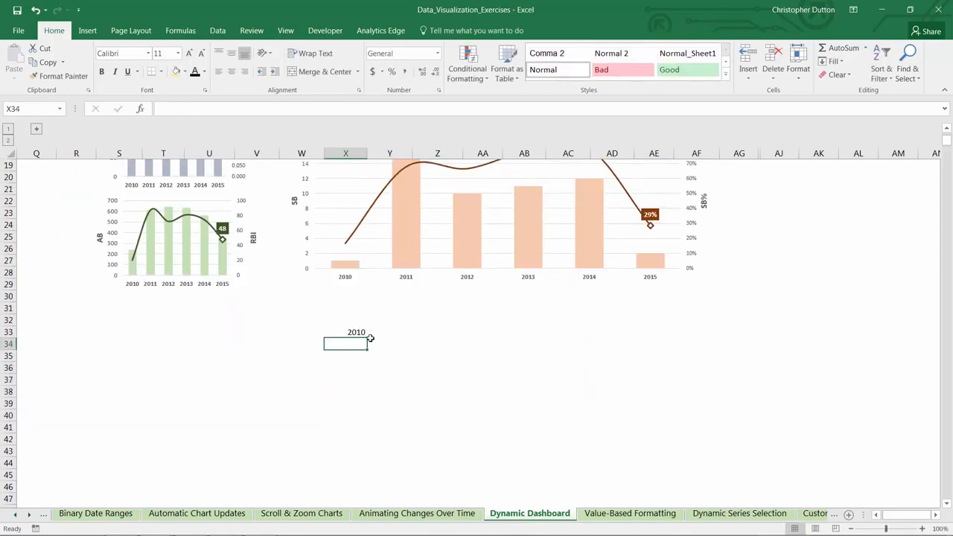
Fill X33 down to X38 as a series of the years 2010 to 2015
left_click(363, 335)
left_click_drag(366, 337, 373, 402)
left_click(374, 404)
left_click(395, 432)
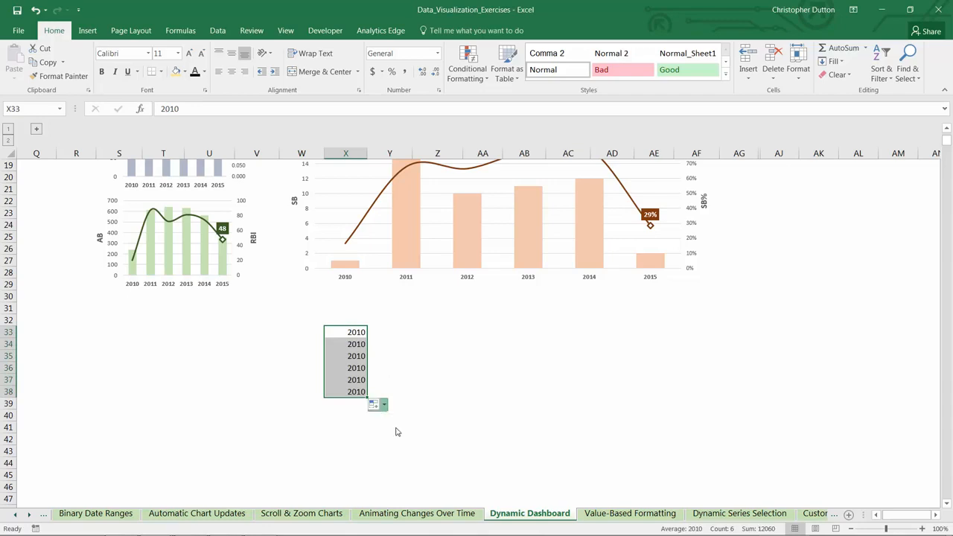
Link header cell Y32 to the first metric with =Y14 and header cell Z32 to the second metric with =AB14
scroll(383, 362, "up", 1)
left_click(384, 359)
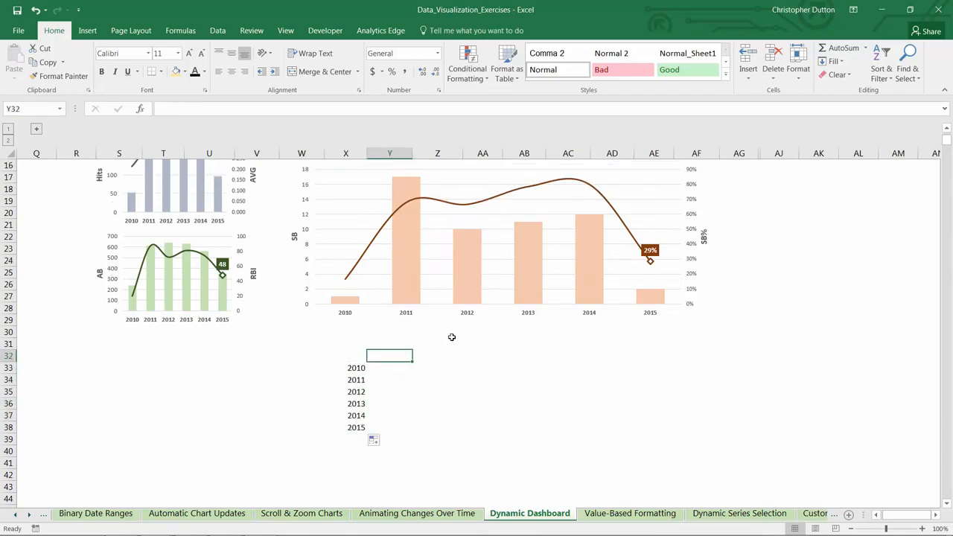
type("=")
scroll(447, 337, "up", 2)
left_click(379, 210)
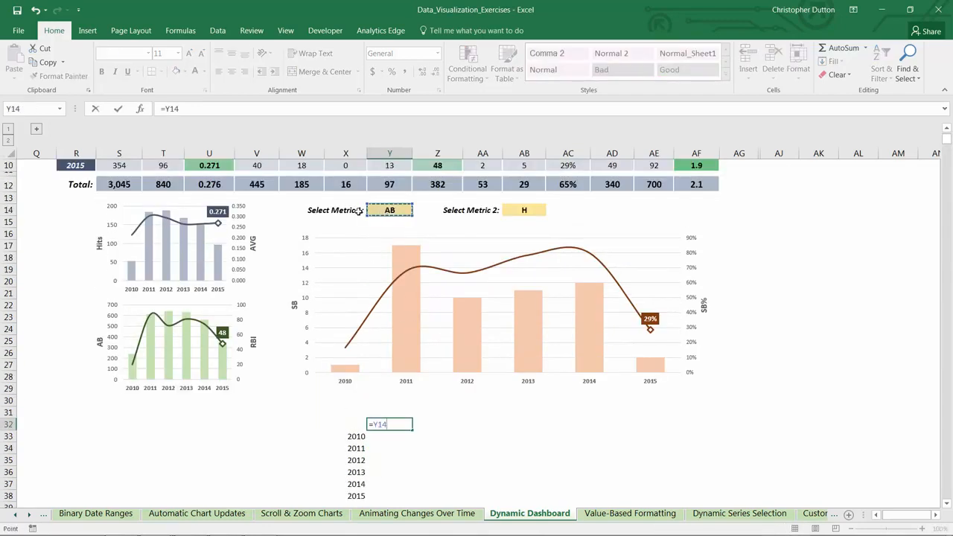
key("ctrl+Return")
key("Right")
type("=")
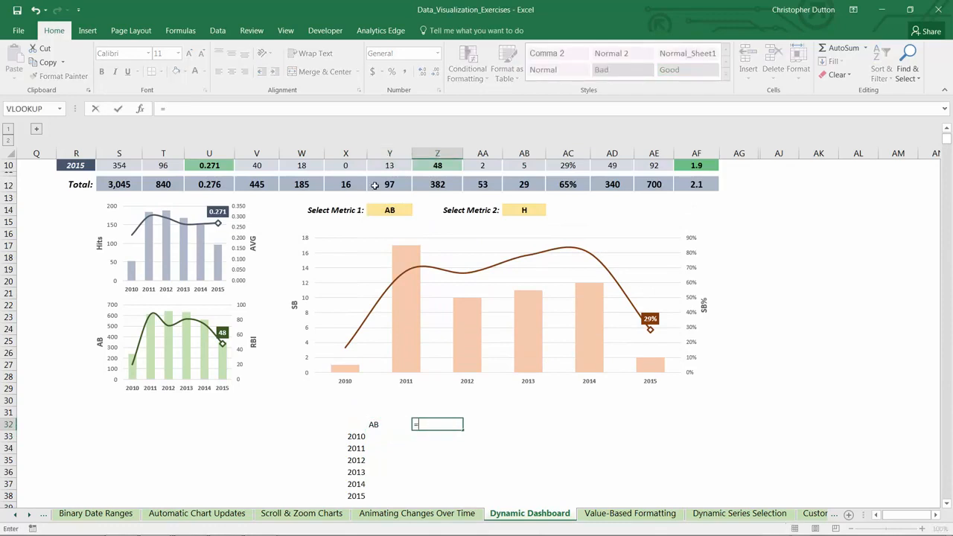
left_click(528, 204)
key("Return")
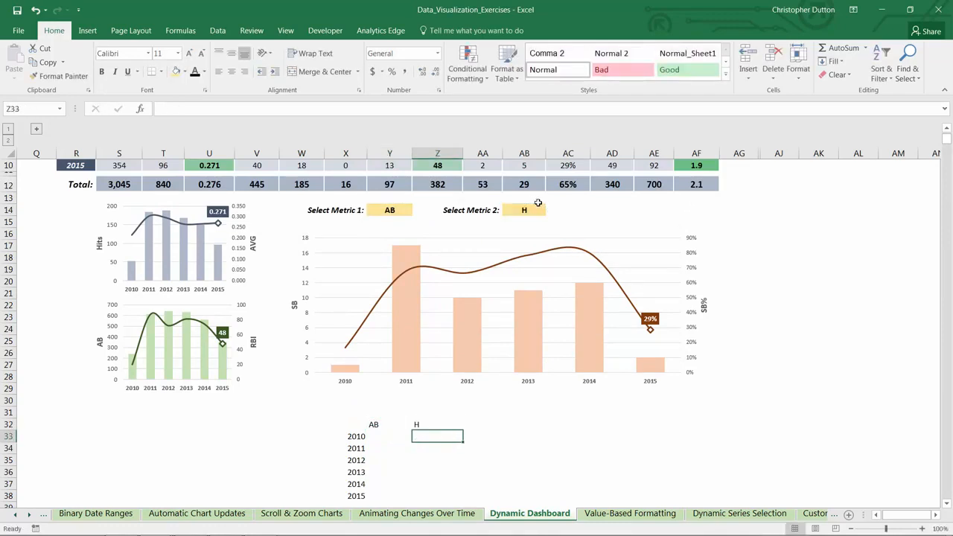
Start an INDEX formula in Y33 with the player statistics $S$5:$AF$10 as its absolute array
key("Left")
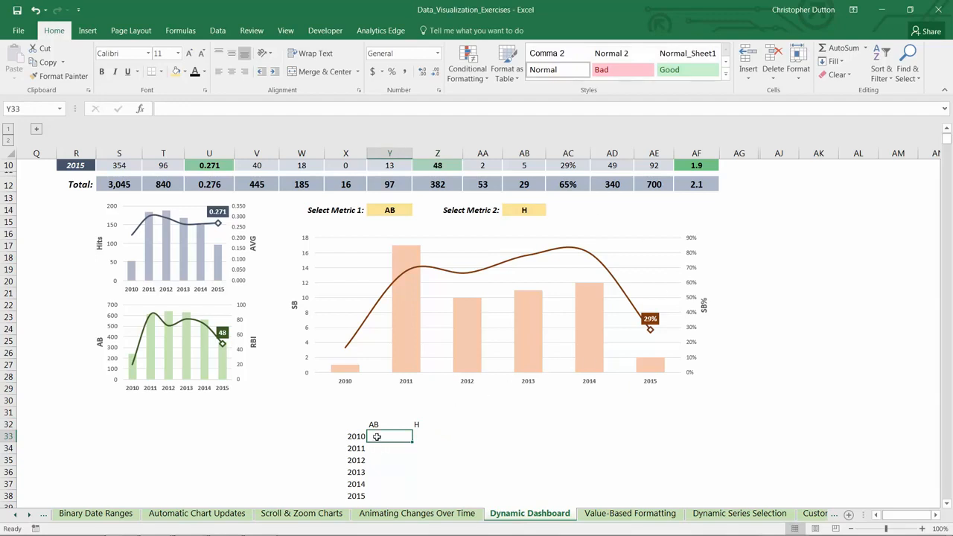
mouse_move(376, 437)
left_mouse_down()
mouse_move(425, 477)
mouse_move(418, 495)
left_mouse_up()
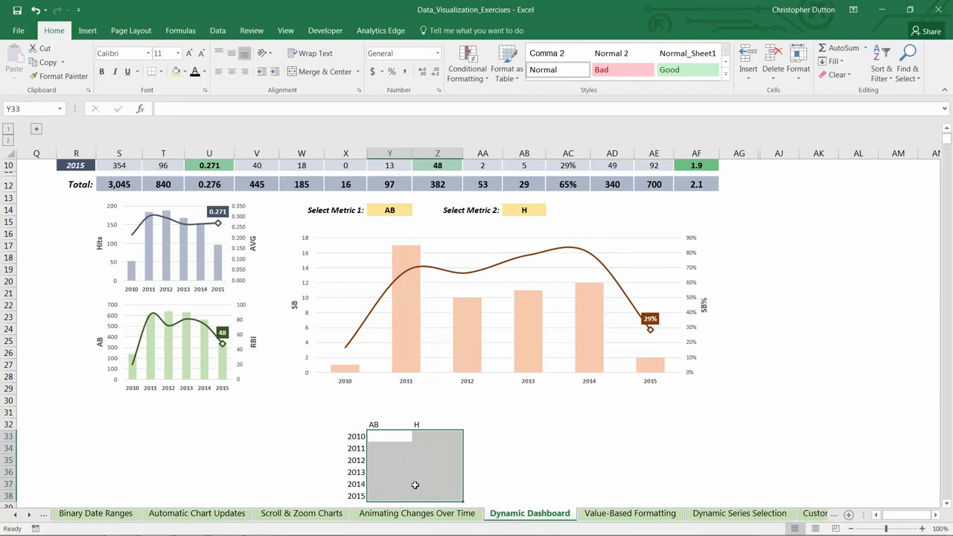
scroll(415, 485, "up", 3)
left_click_drag(119, 219, 697, 277)
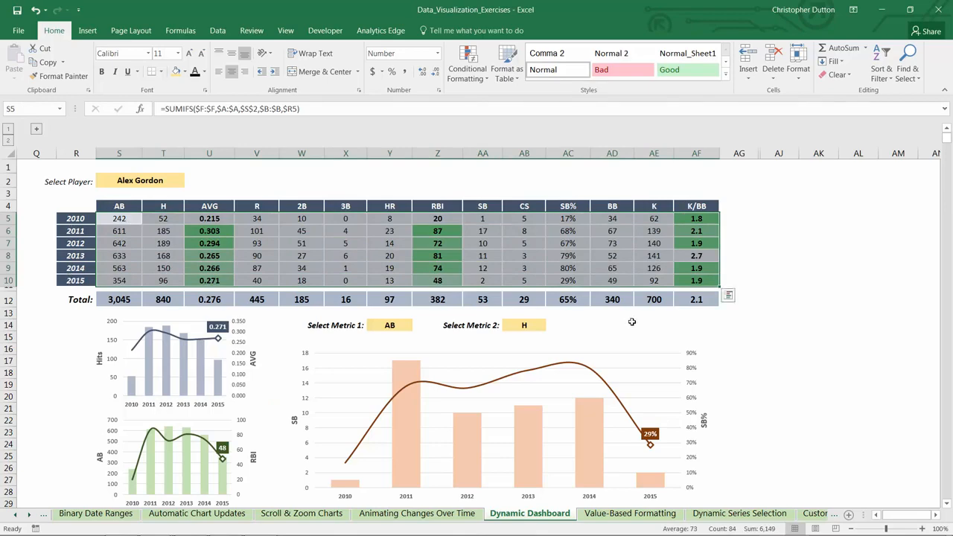
scroll(589, 331, "down", 4)
left_click(392, 403)
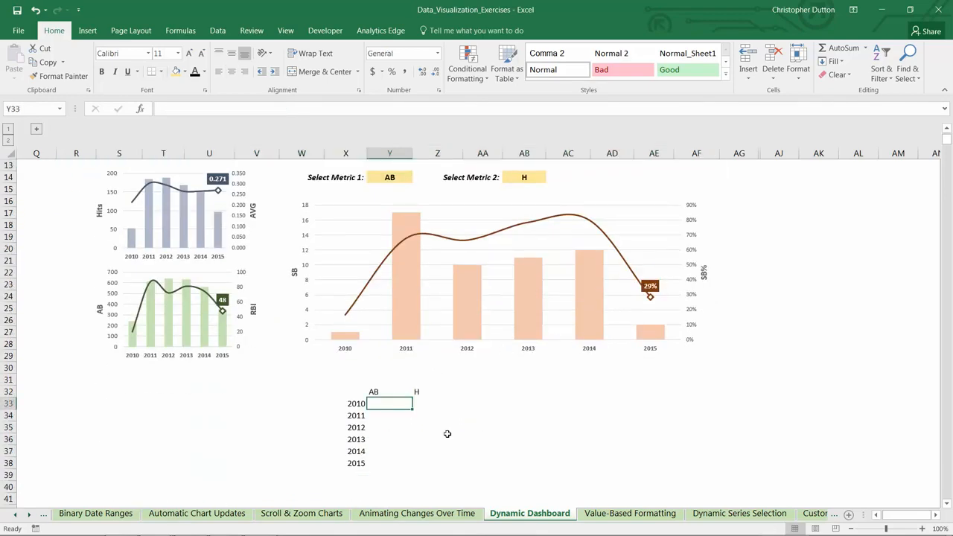
type("=INDEX")
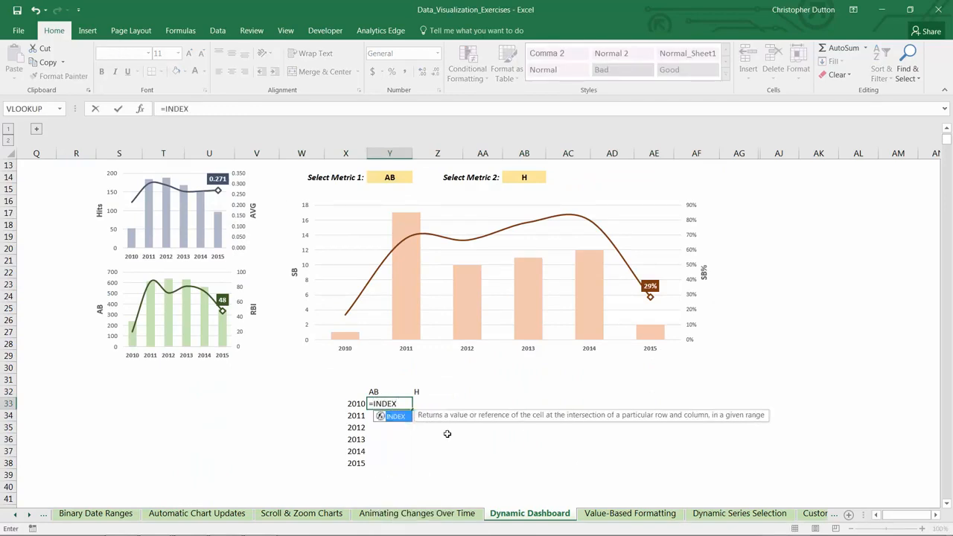
type("(")
scroll(411, 426, "up", 4)
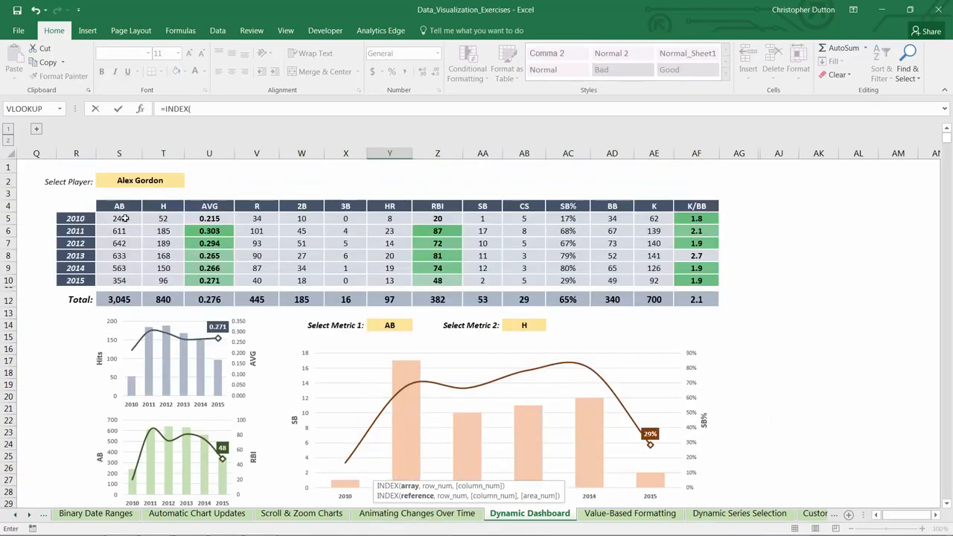
left_click_drag(124, 217, 708, 273)
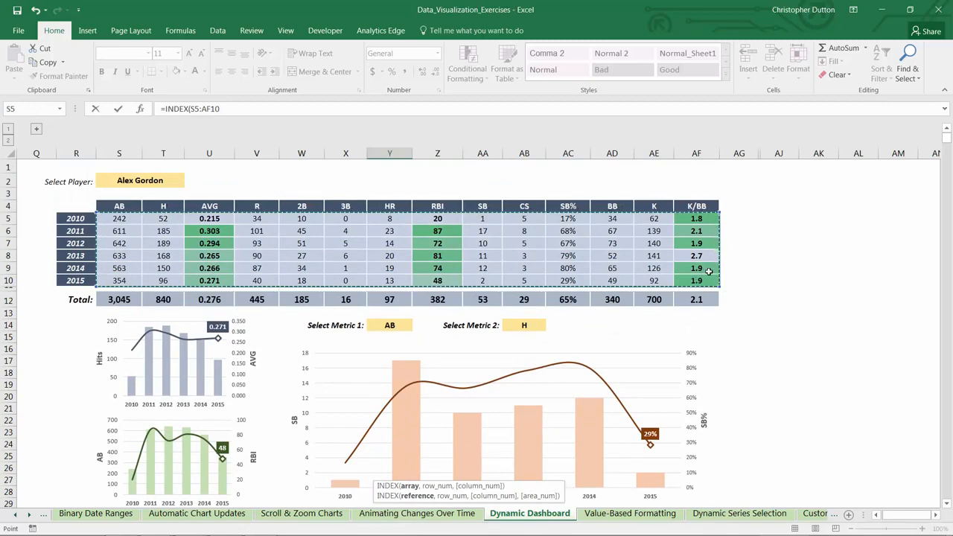
key("F4")
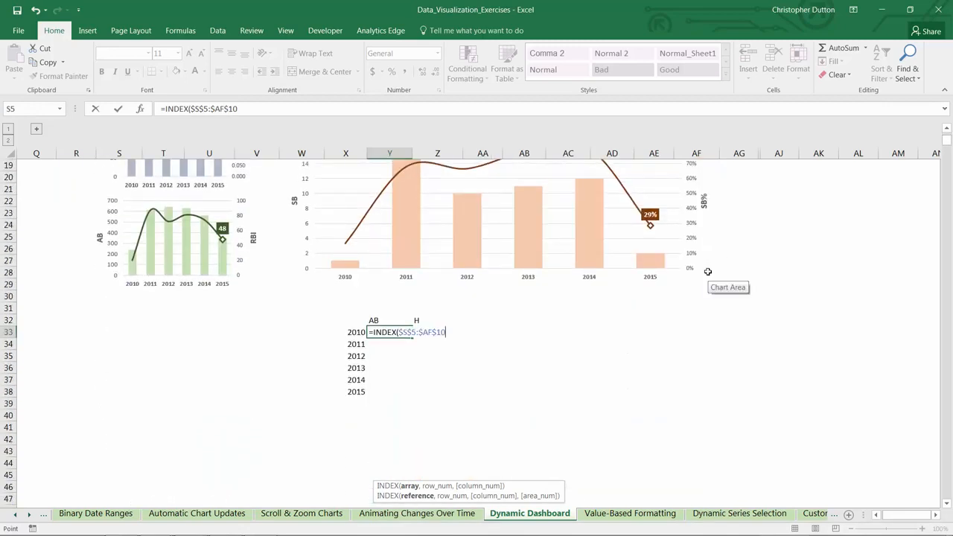
Add MATCH($X33,$R$5:$R$10,0) as the row number argument of the INDEX formula in Y33
type(",")
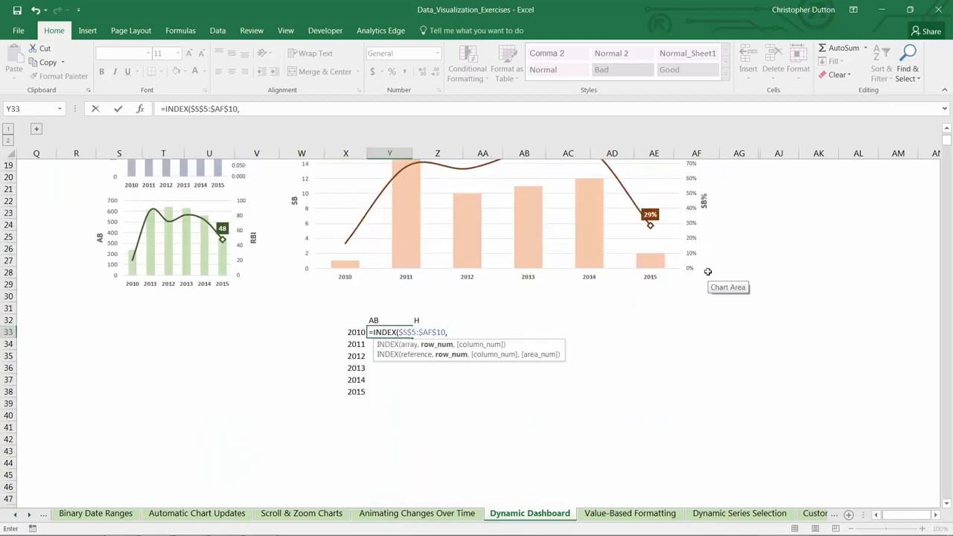
type("MATCH(")
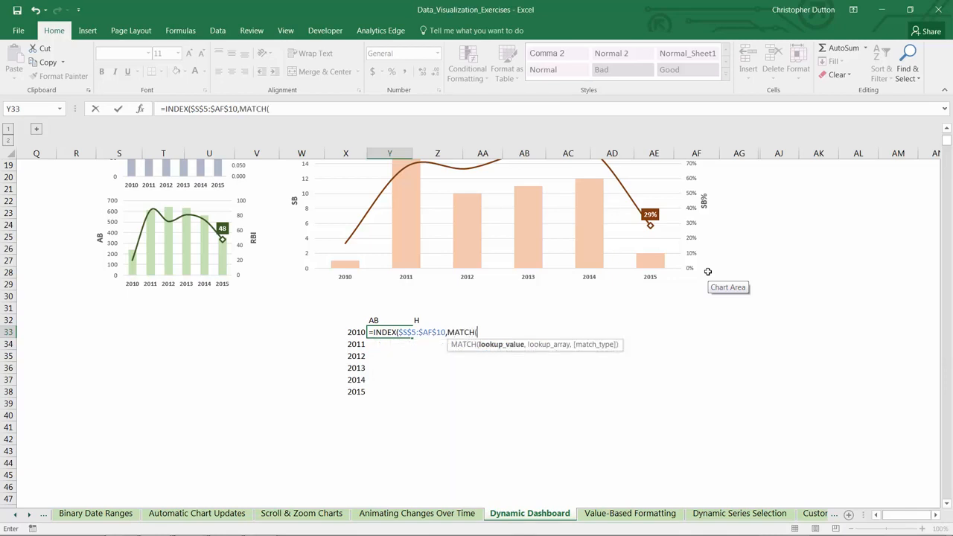
key("Left")
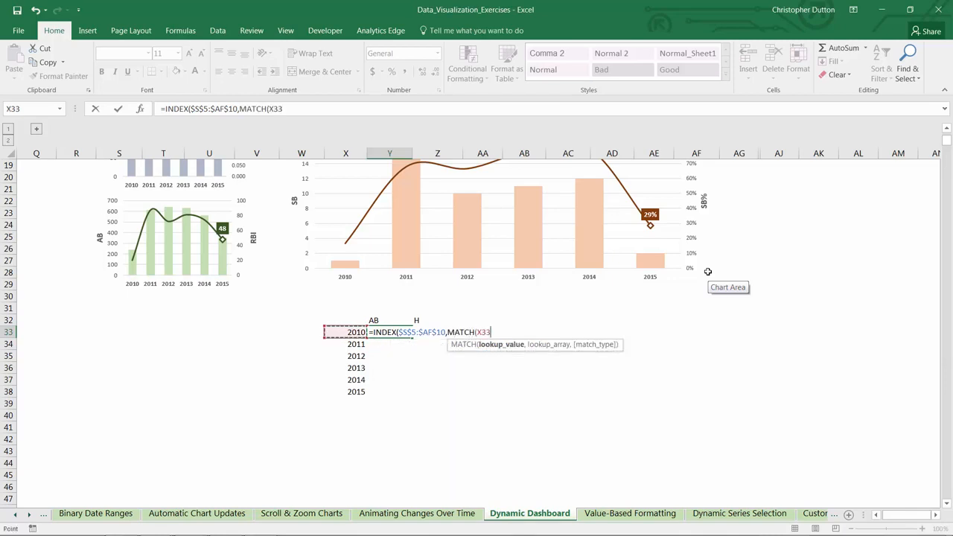
key("F4")
key("F4")
key("F4")
type(",")
scroll(709, 272, "up", 6)
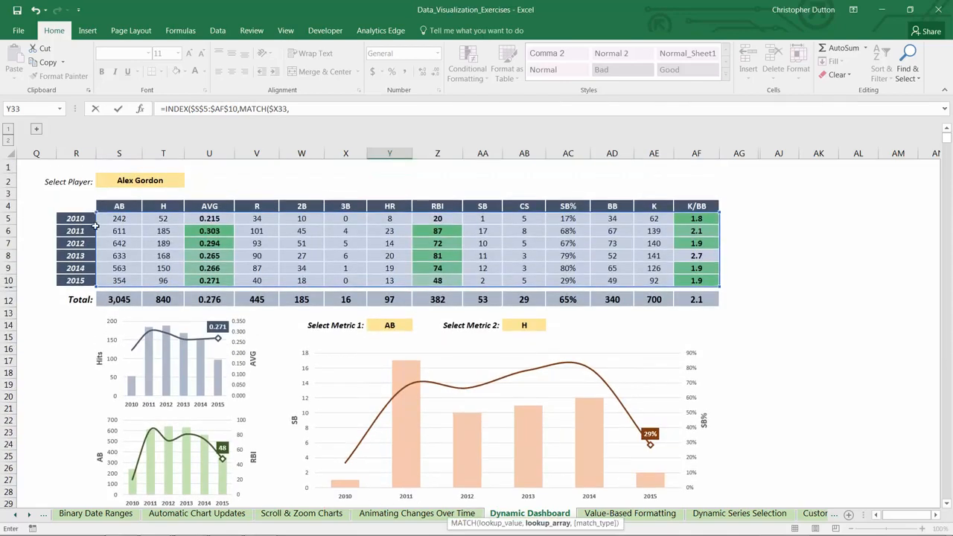
left_click_drag(81, 220, 75, 280)
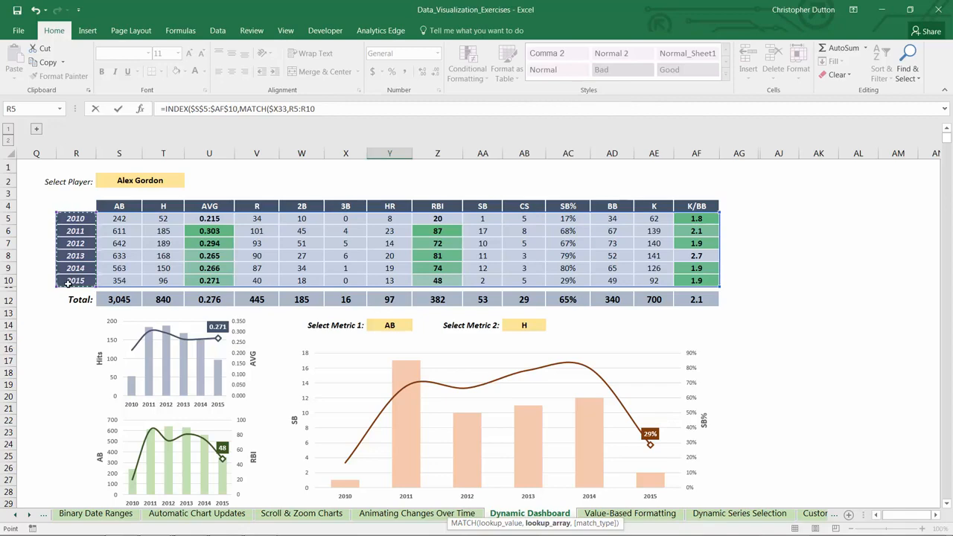
key("F4")
type(",")
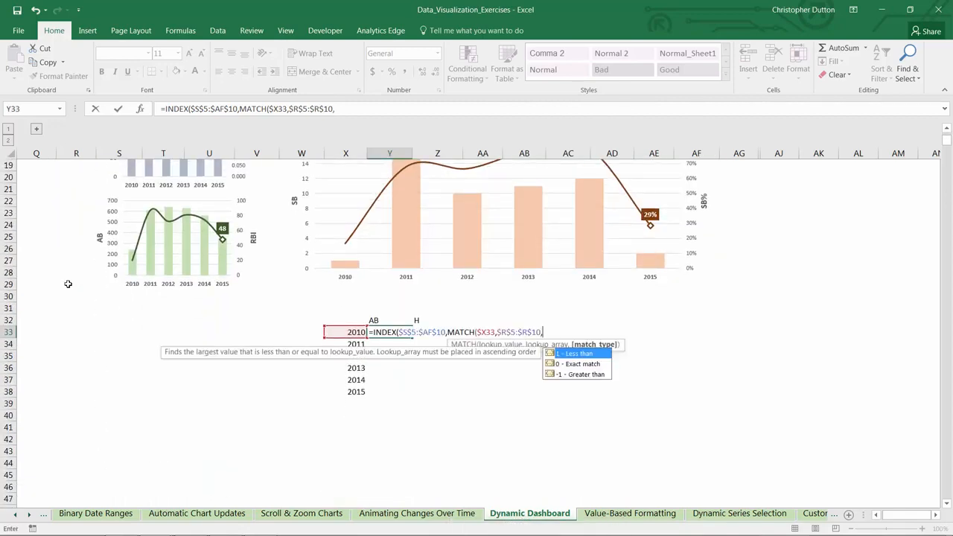
type("0")
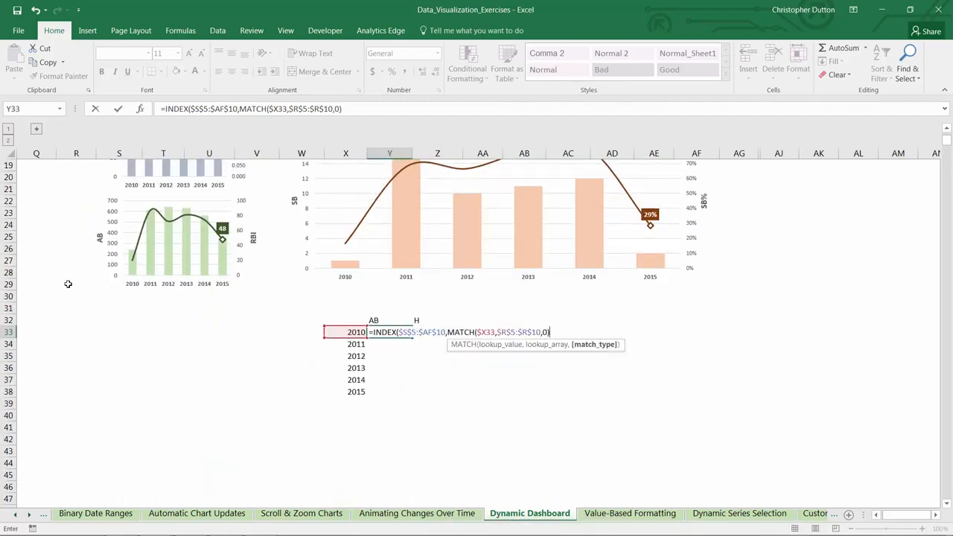
type("),")
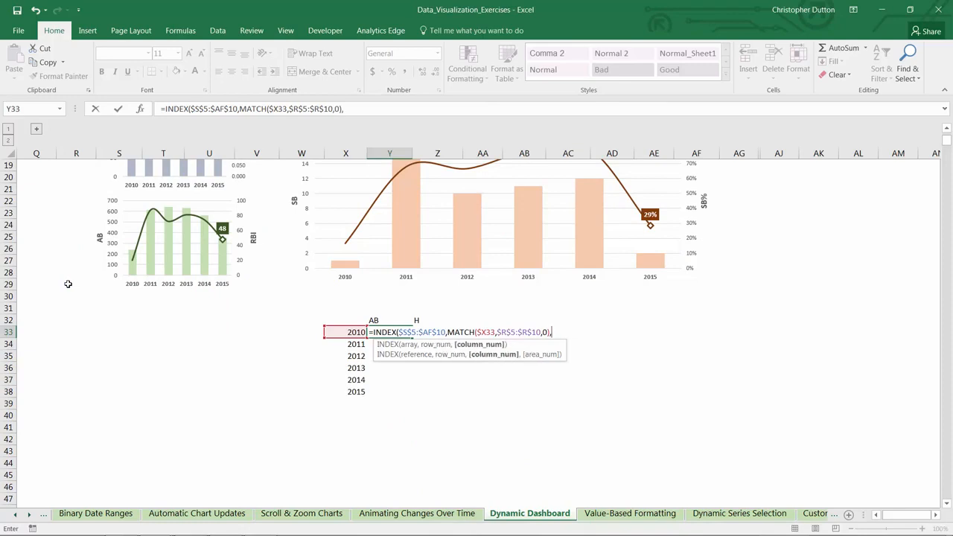
type("MATCH(")
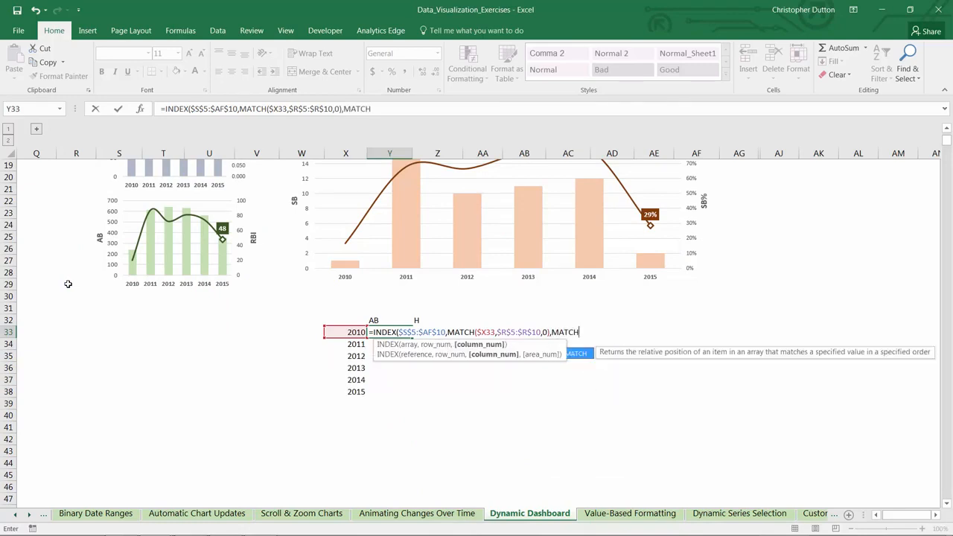
Complete the INDEX formula in Y33 with MATCH(Y$32,$S$4:$AF$4,0) as its column number argument
key("Up")
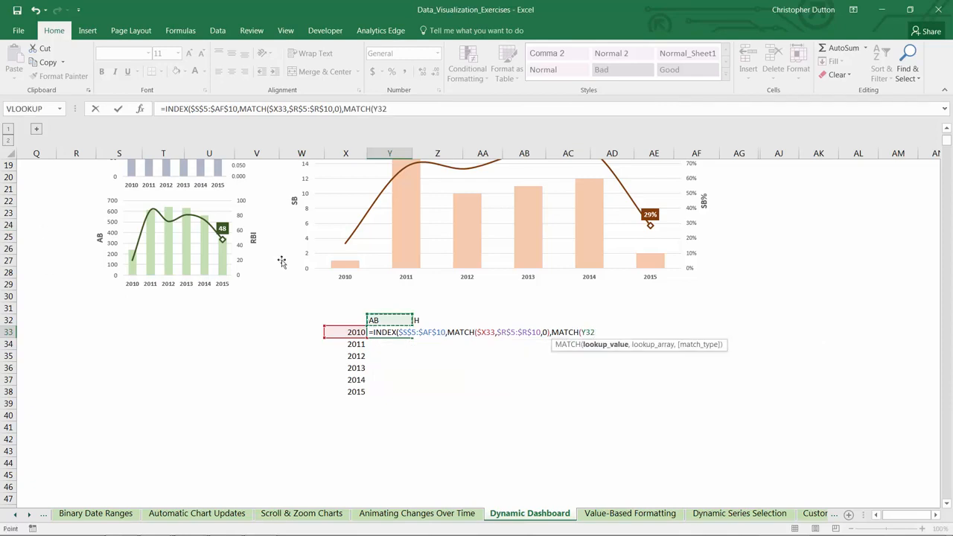
key("F4")
key("F4")
type(",")
scroll(418, 321, "up", 6)
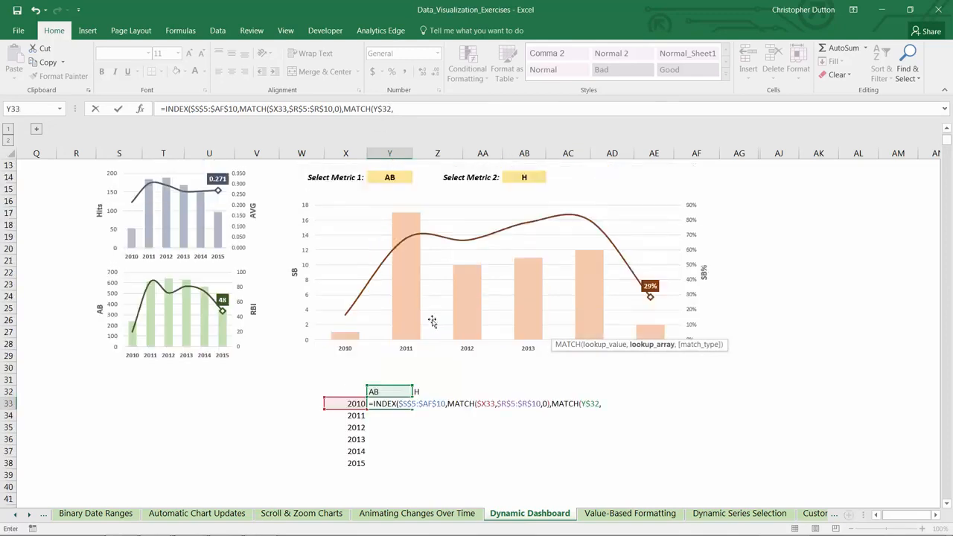
left_click_drag(125, 207, 700, 203)
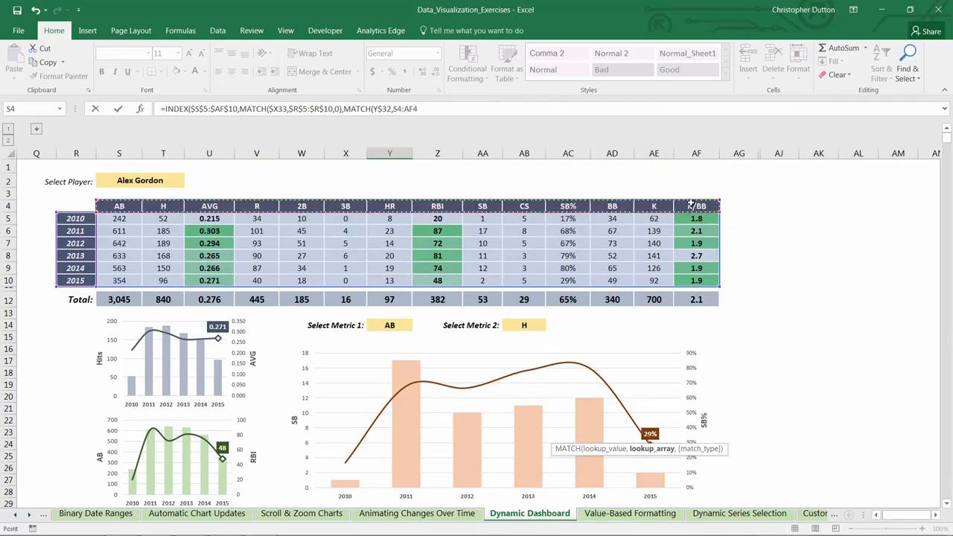
key("F4")
type(",")
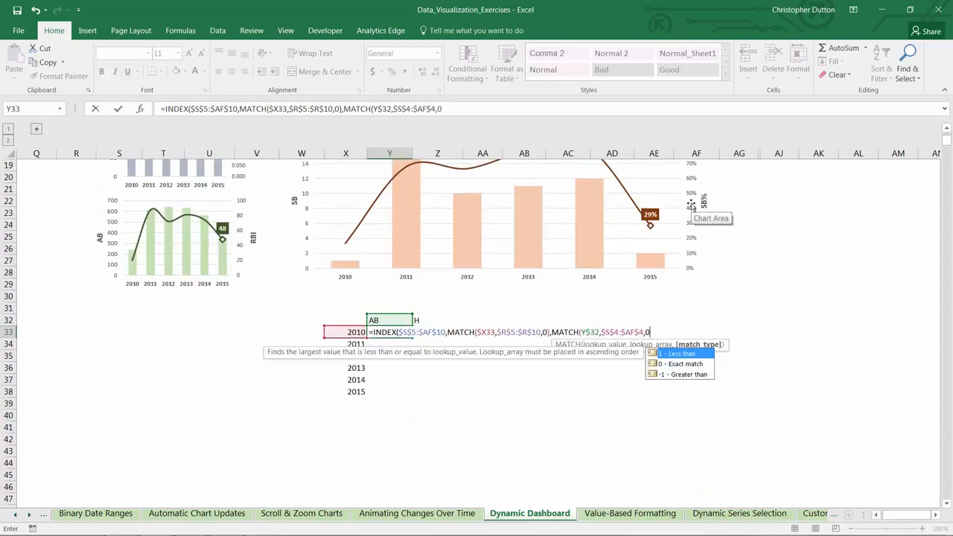
type("0))")
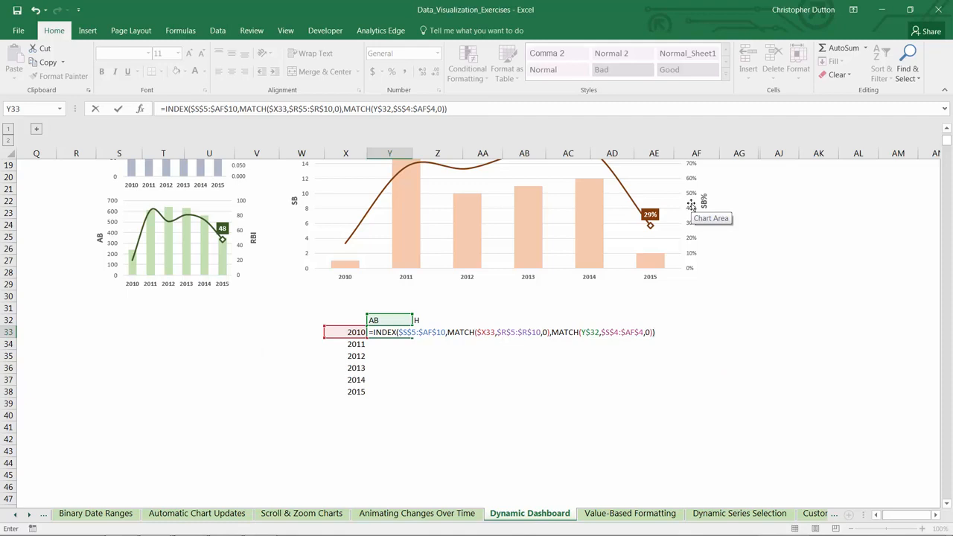
key("Return")
Fill the Y33 formula down and across the helper table through Z38
left_click(406, 332)
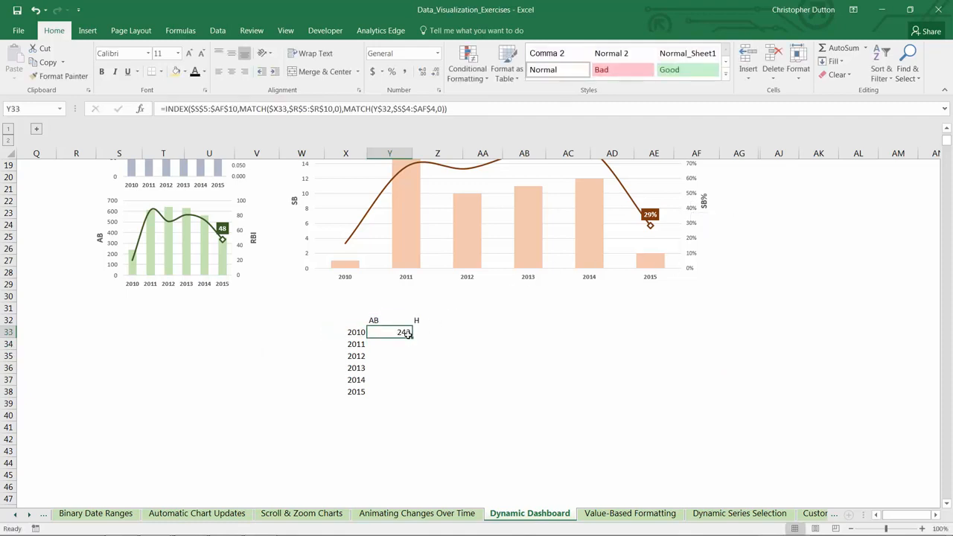
left_click_drag(411, 339, 445, 393)
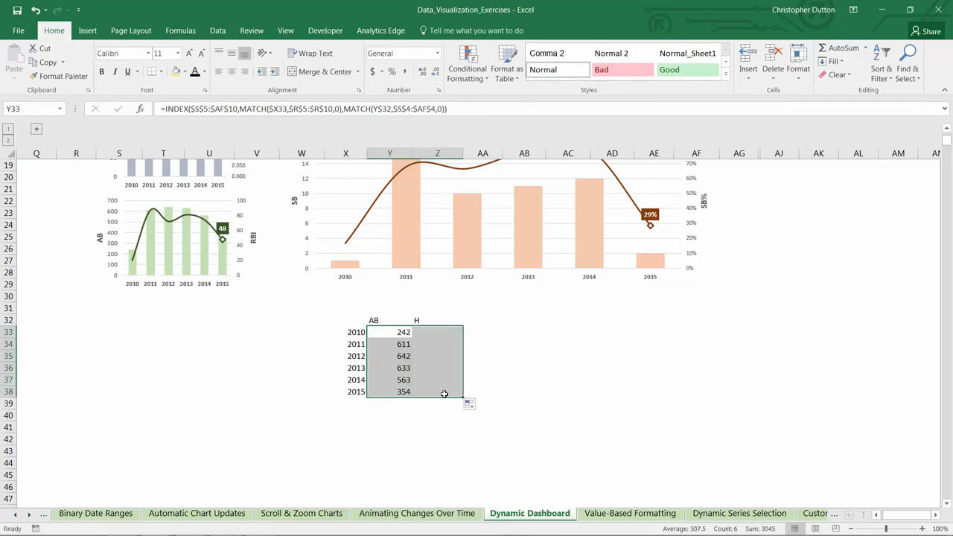
left_click(388, 339)
scroll(521, 372, "up", 3)
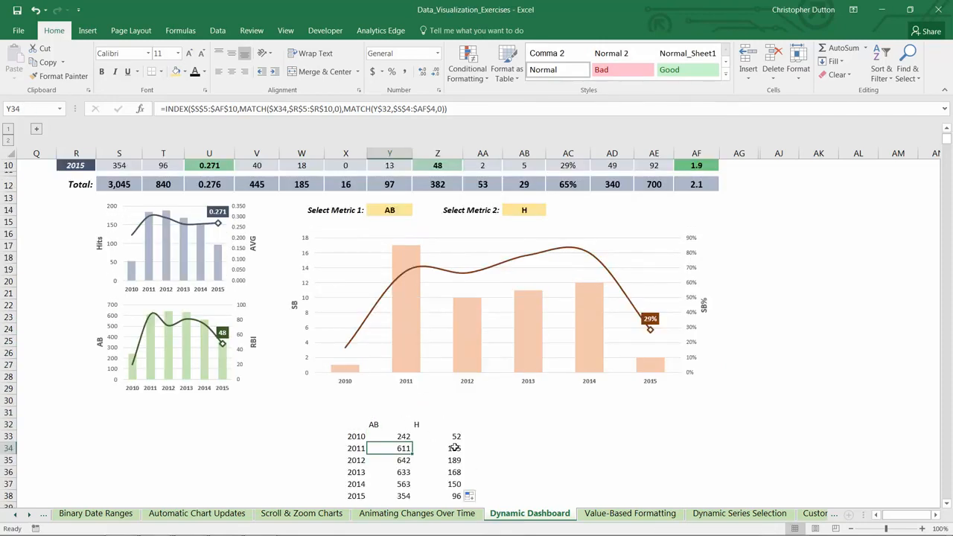
scroll(454, 448, "up", 3)
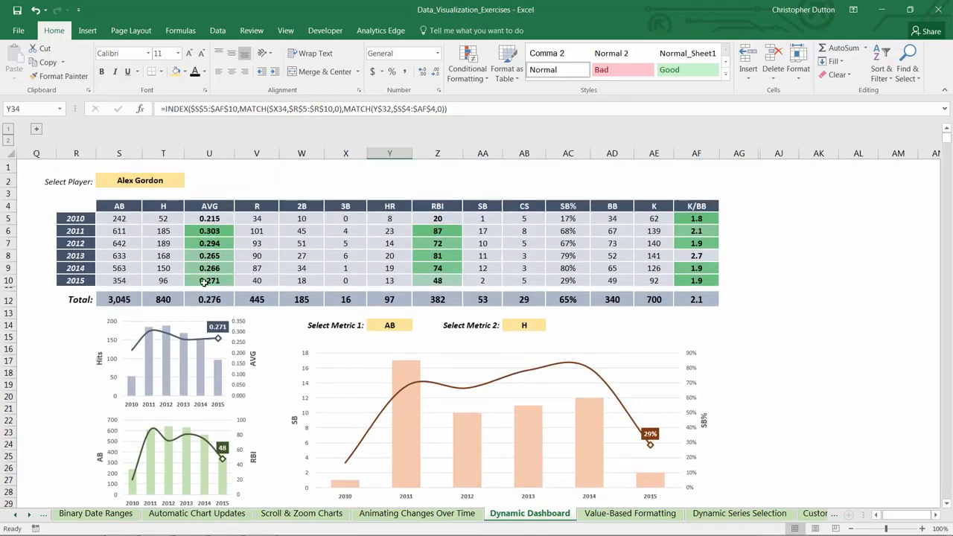
Choose R as the second metric in AB14 and check the helper table against the player statistics
left_click(386, 324)
left_click(526, 324)
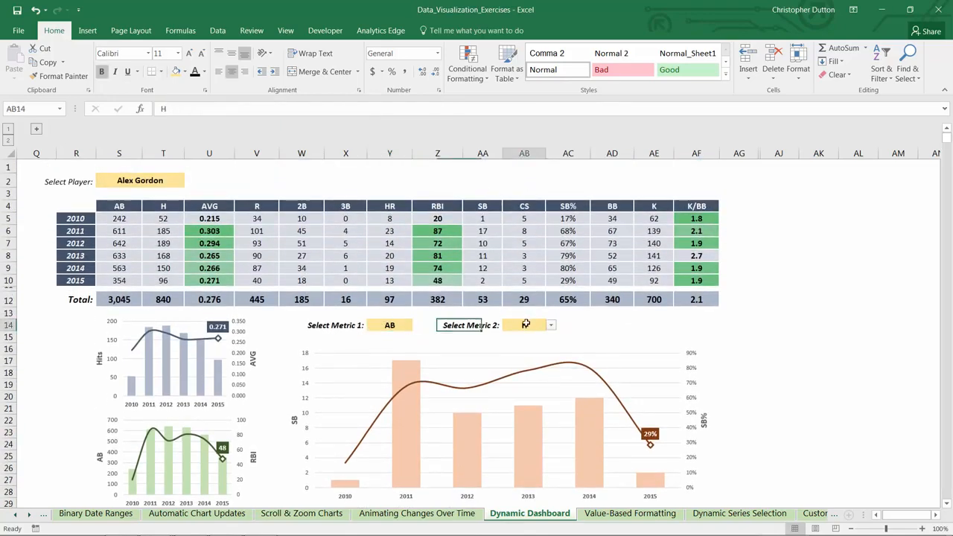
scroll(594, 324, "down", 3)
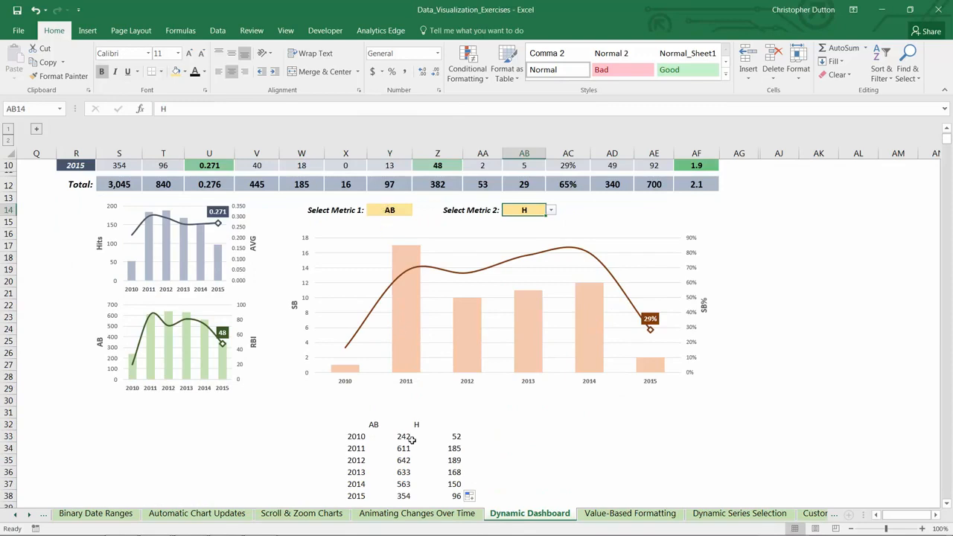
scroll(409, 455, "up", 3)
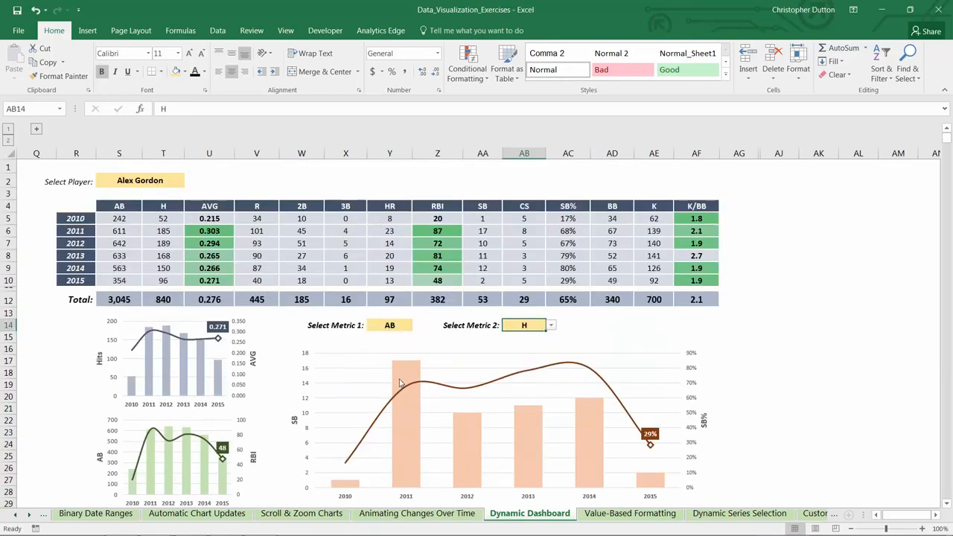
scroll(409, 366, "down", 5)
scroll(456, 423, "up", 5)
left_click(550, 325)
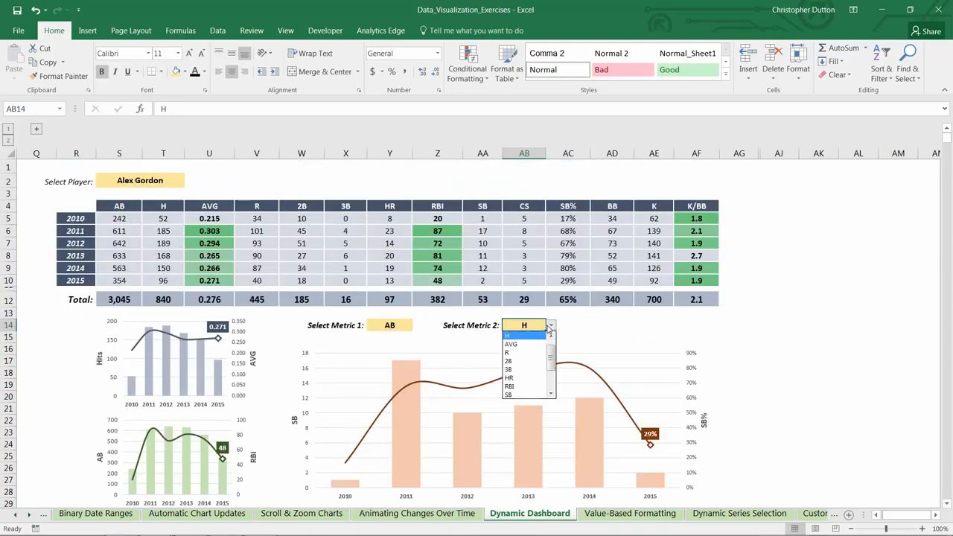
left_click(522, 357)
scroll(572, 384, "down", 5)
scroll(456, 469, "up", 3)
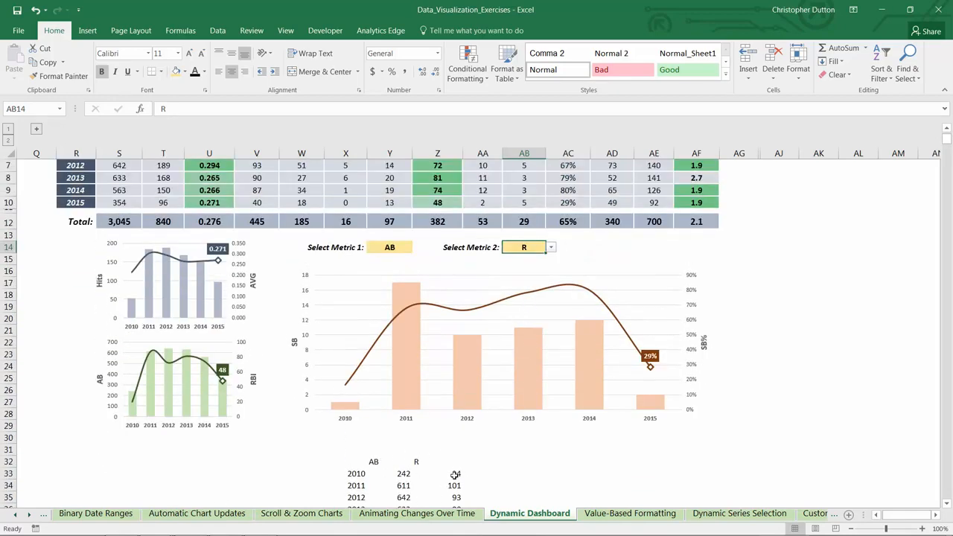
scroll(457, 473, "down", 3)
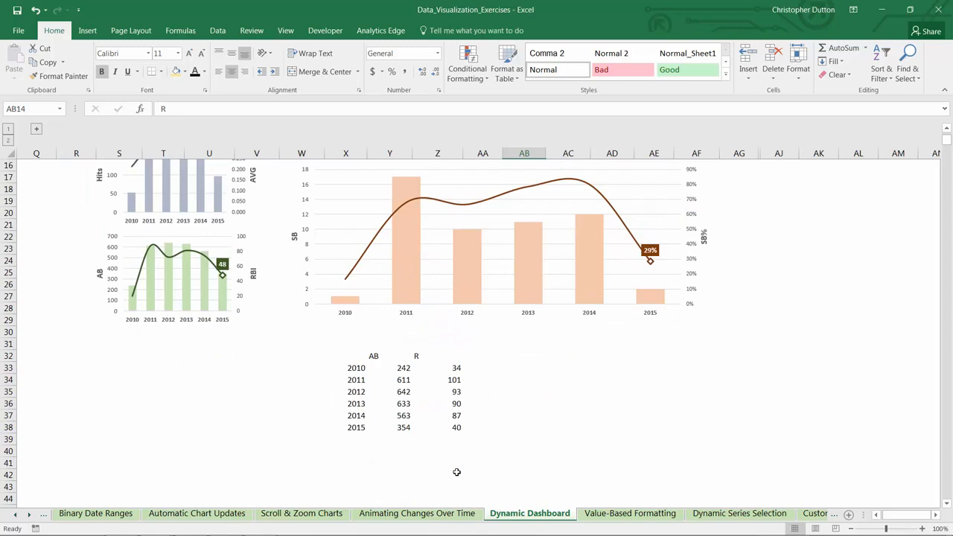
Examine which source ranges feed the column series of the large orange chart
left_click(411, 279)
scroll(411, 279, "up", 4)
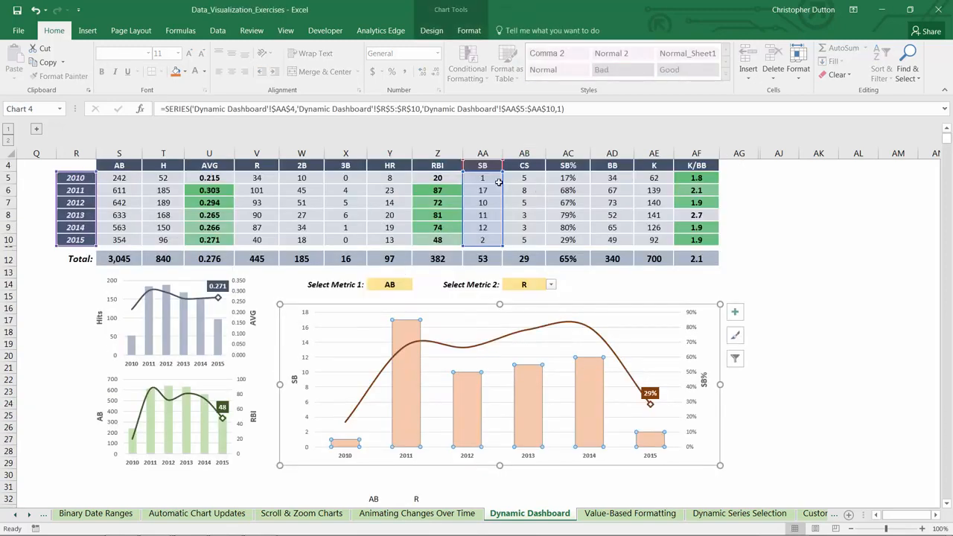
scroll(418, 454, "down", 3)
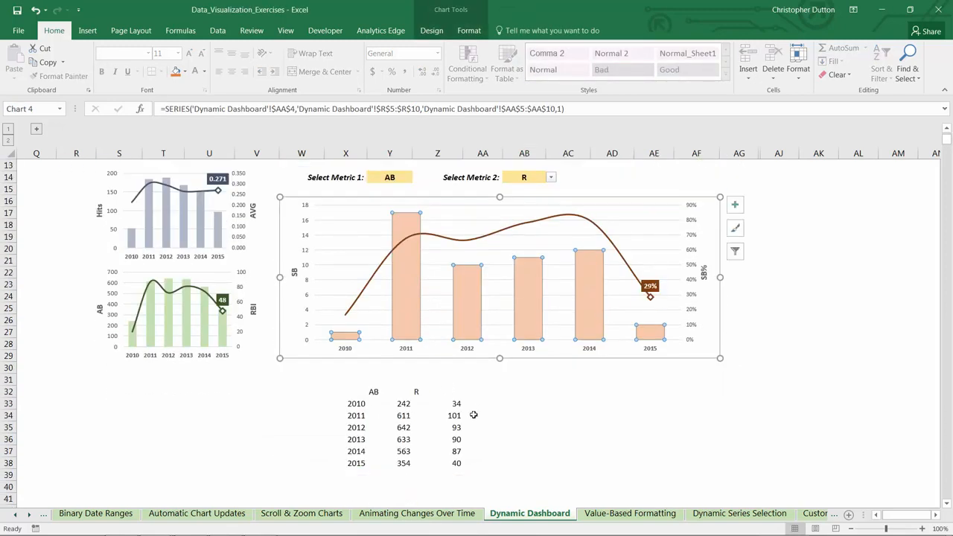
left_click(511, 383)
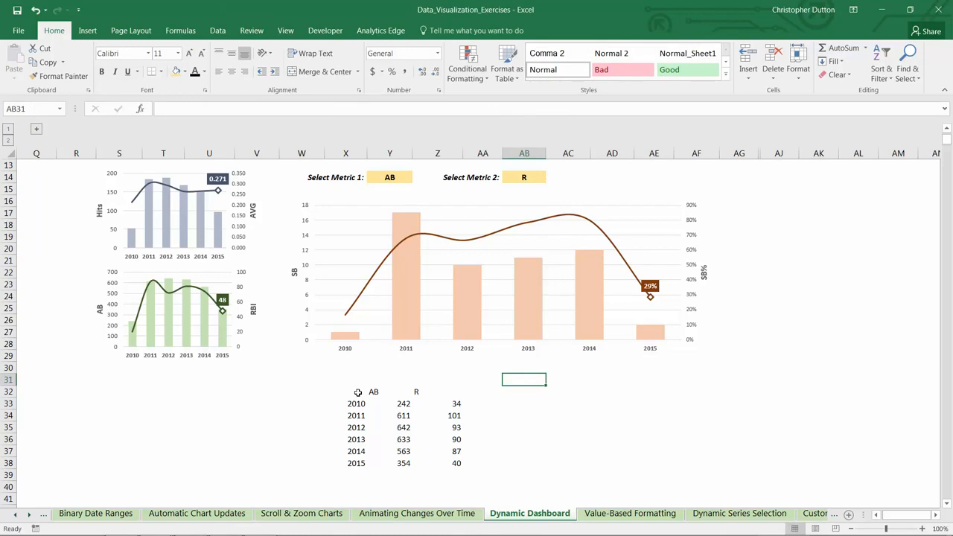
Try hiding the helper table by coloring the text in X32:Z38 white, and undo that color change
left_click_drag(358, 392, 453, 464)
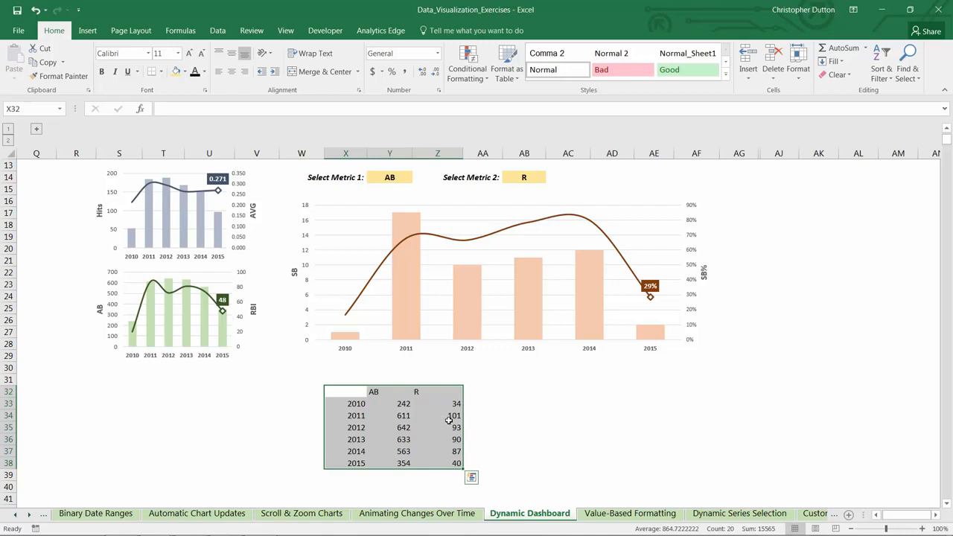
left_click(205, 71)
left_click(201, 113)
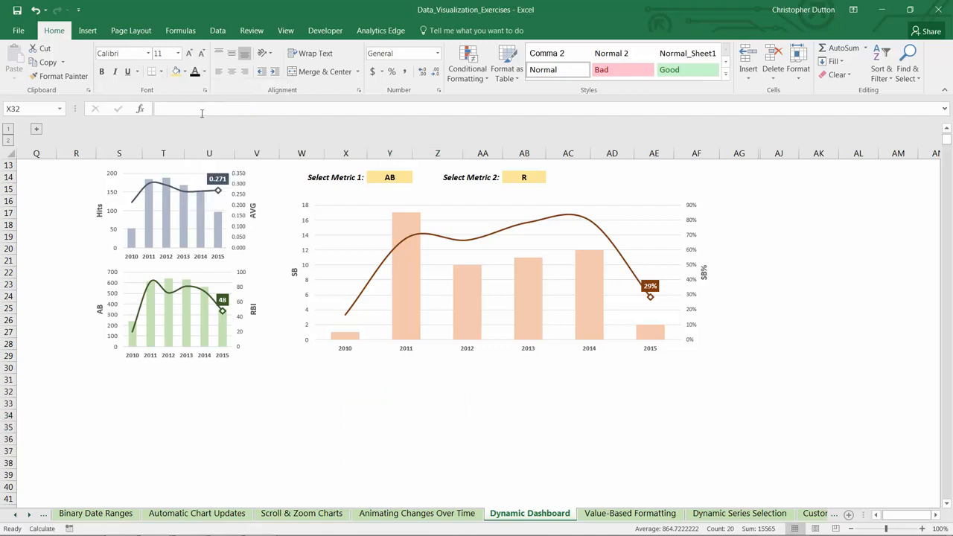
left_click(653, 402)
scroll(687, 435, "up", 4)
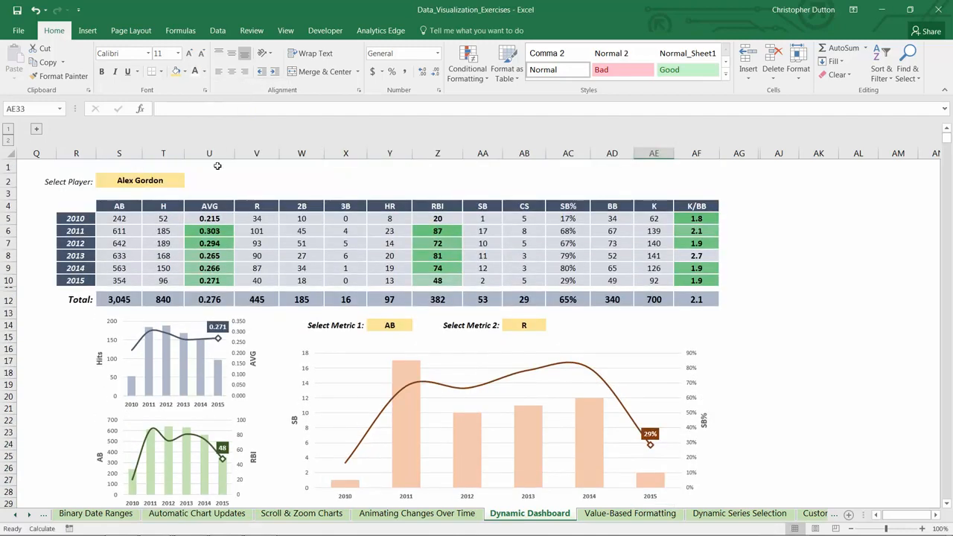
scroll(336, 297, "down", 6)
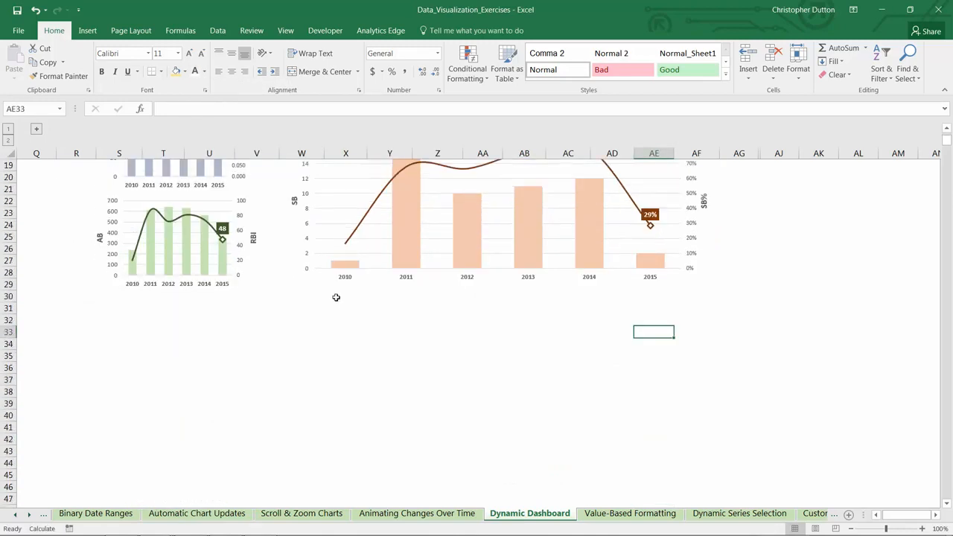
key("ctrl+z")
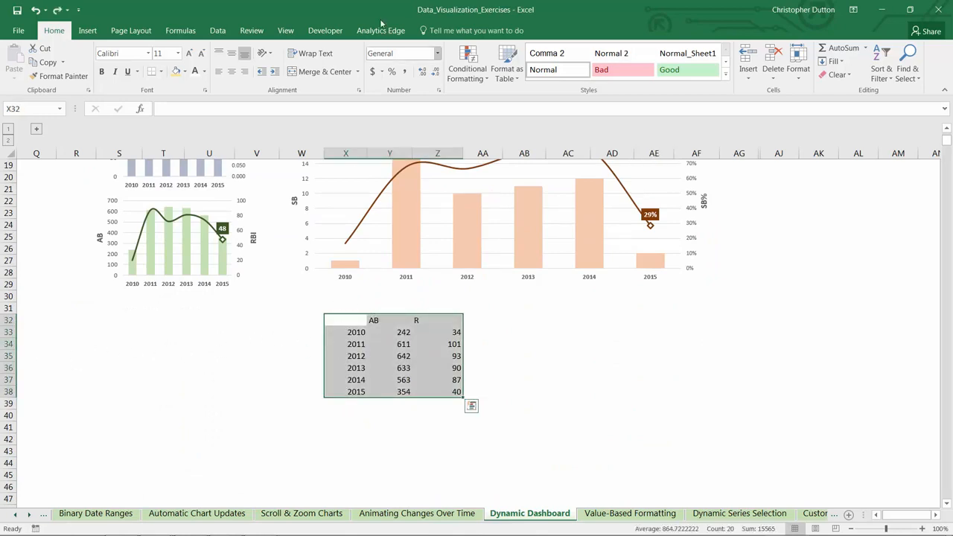
Delete the helper table contents in X32:AA39
left_click_drag(340, 323, 482, 400)
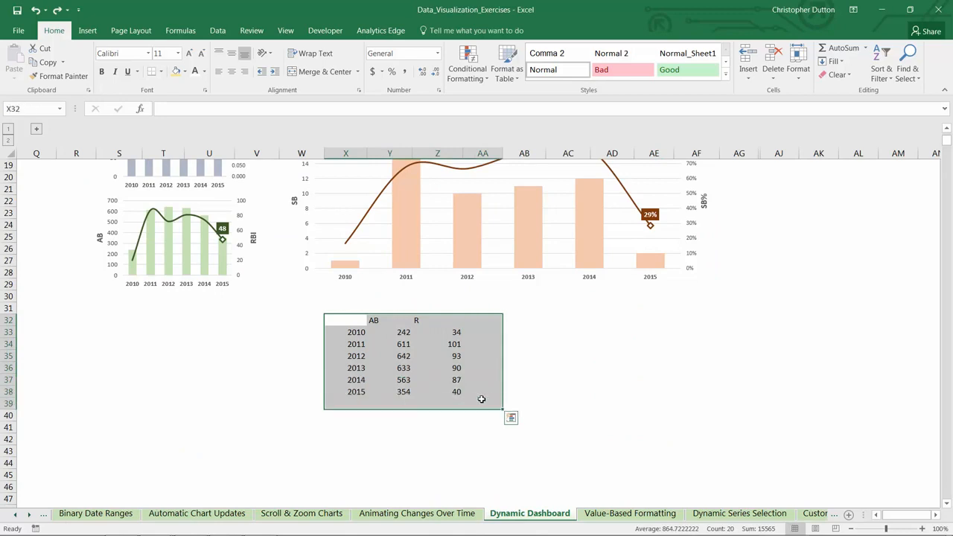
key("Delete")
left_click(415, 340)
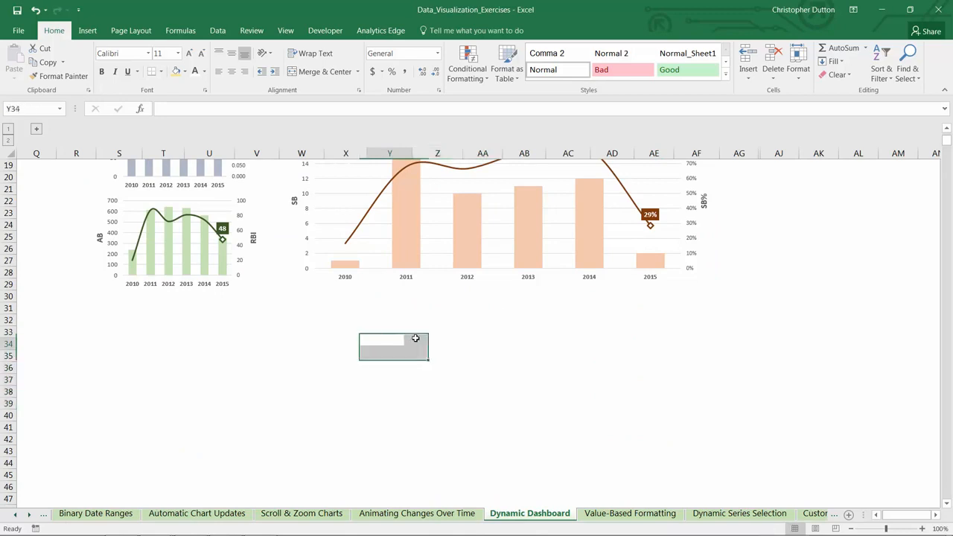
left_click(527, 365)
Start defining a new workbook-scope name called Metric1
scroll(527, 365, "up", 6)
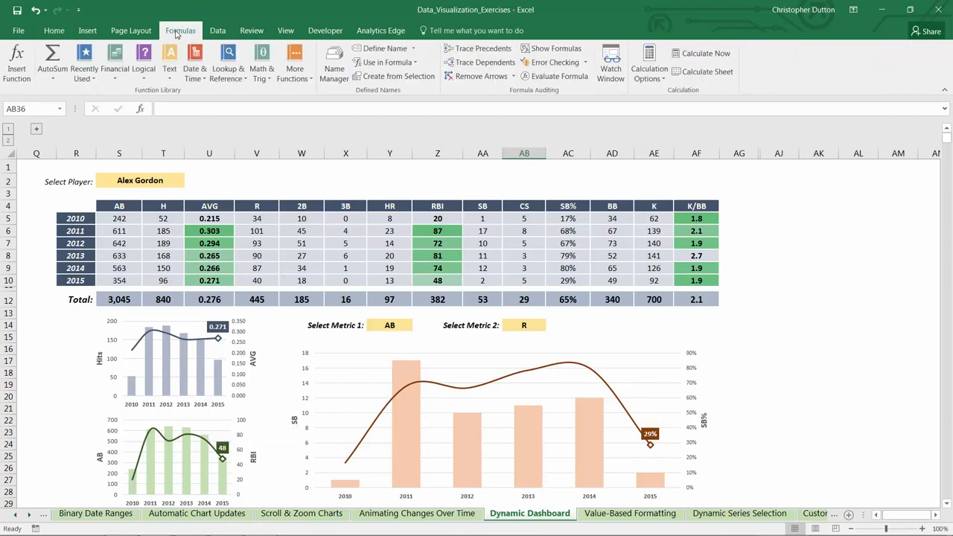
left_click(380, 48)
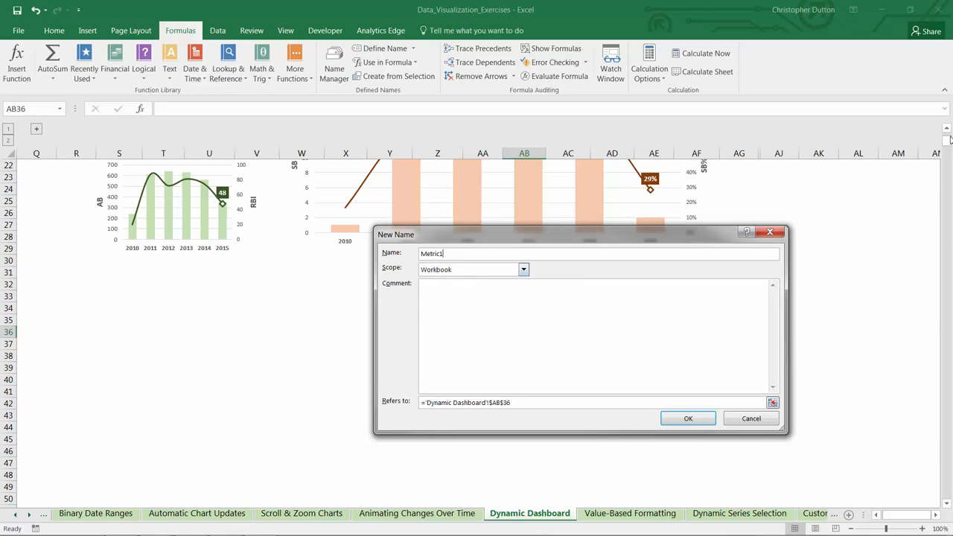
left_click_drag(595, 234, 600, 198)
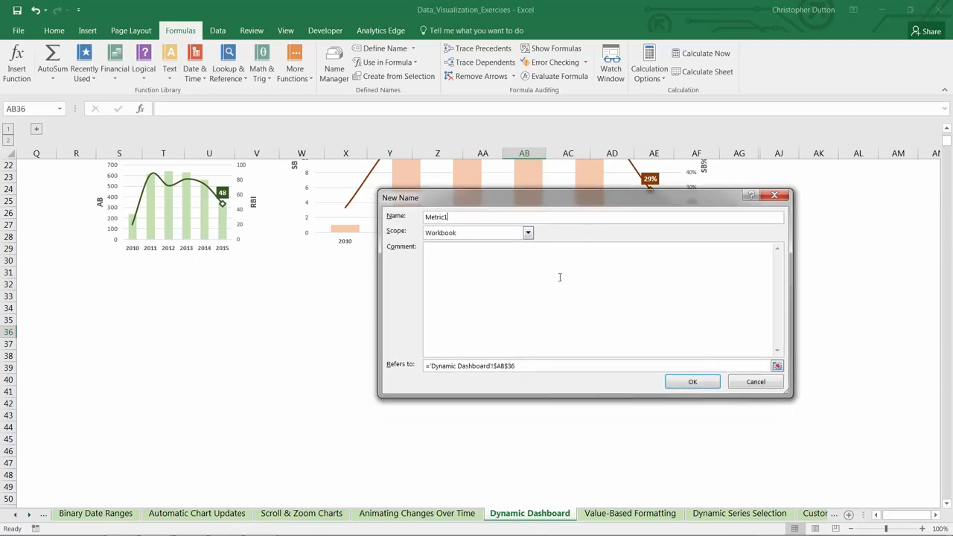
Replace the Metric1 reference with an OFFSET formula that starts at cell S5 with a row offset of 0
left_click_drag(426, 365, 553, 366)
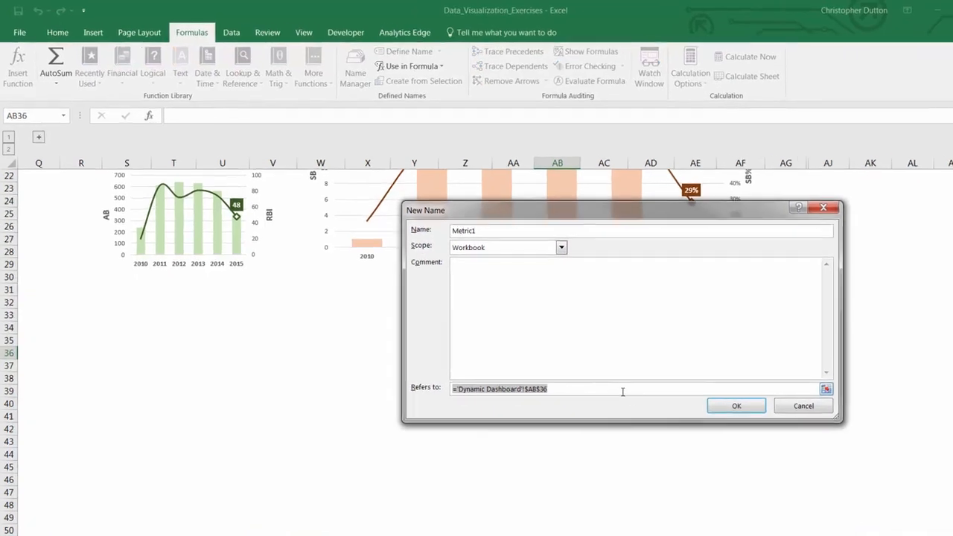
type("=OFFSET(")
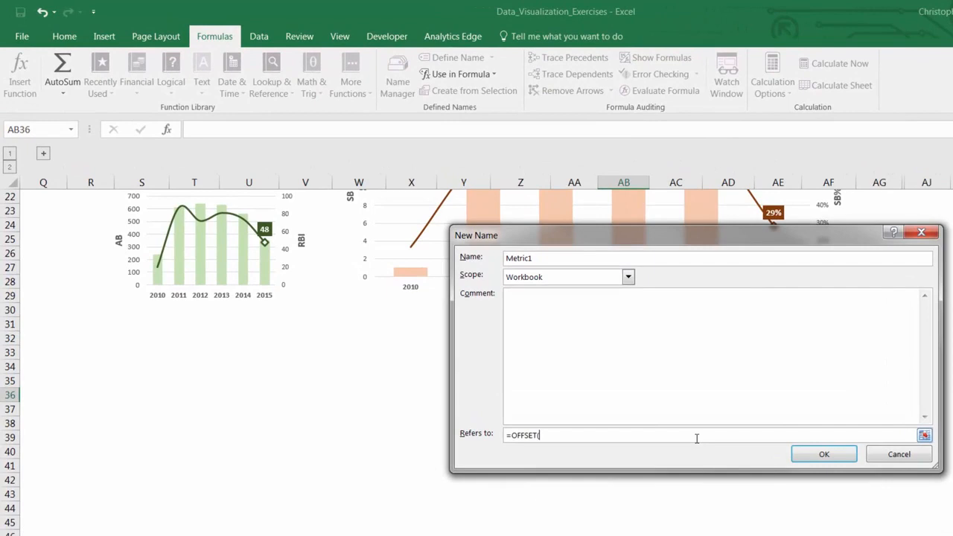
scroll(697, 438, "up", 7)
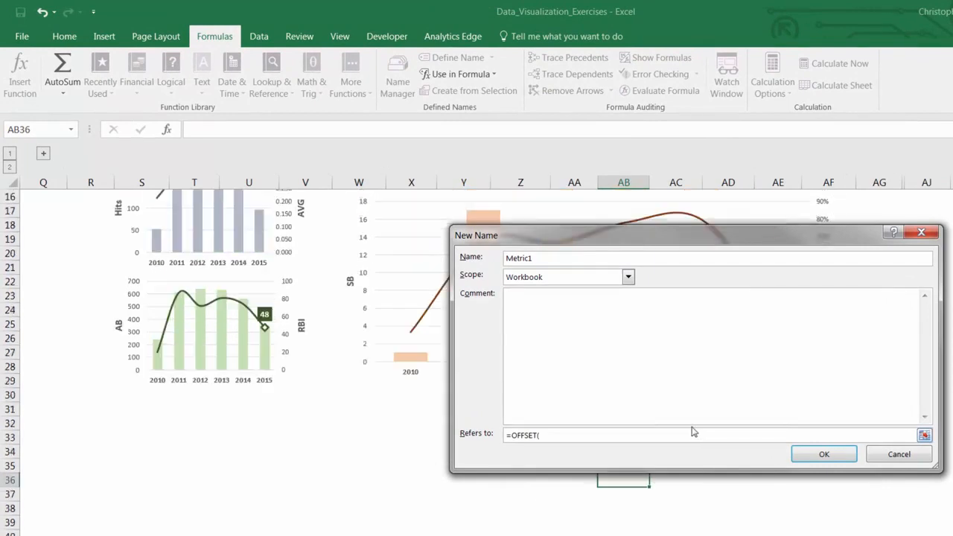
type("OFFSET(")
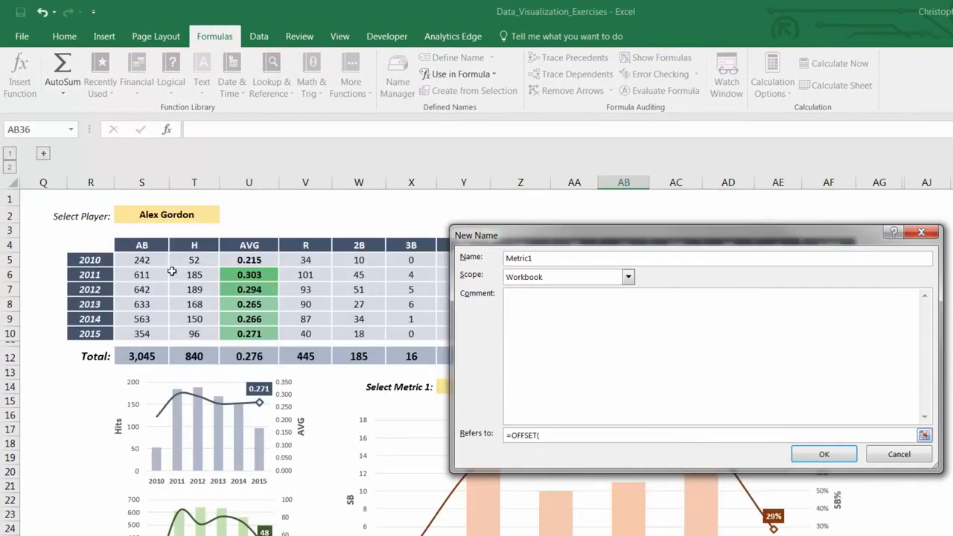
left_click(149, 259)
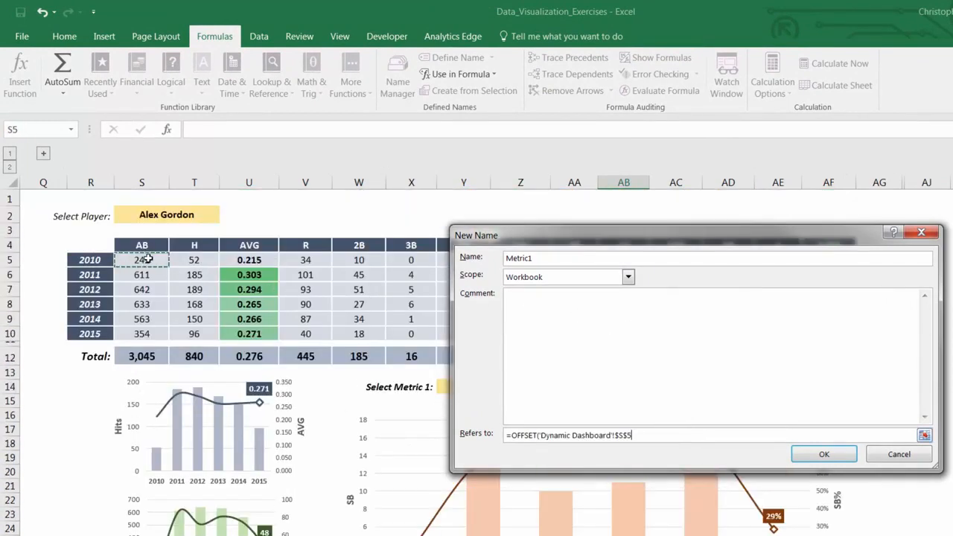
type(",0,")
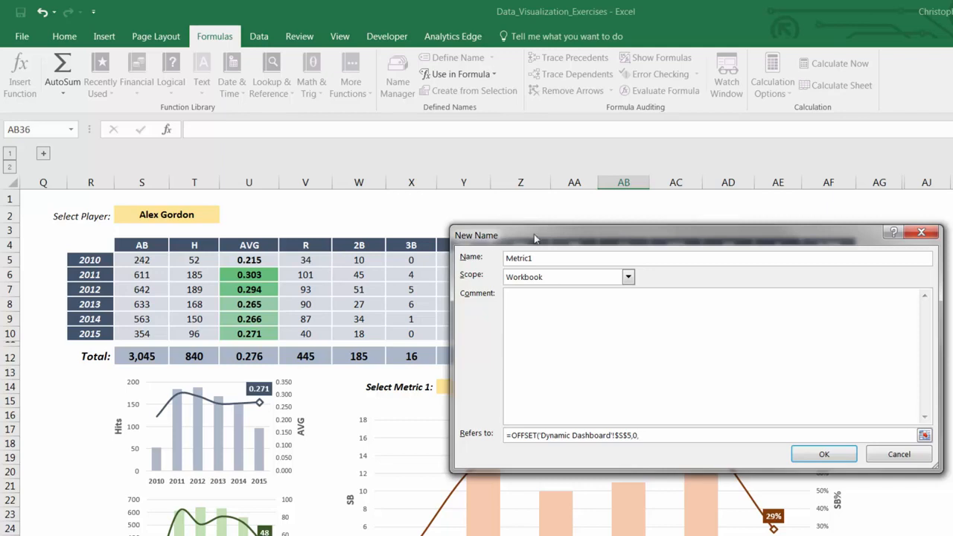
Add a MATCH as Metric1's column offset, looking up Y14 in the header range S4:AF4
left_click_drag(536, 239, 636, 232)
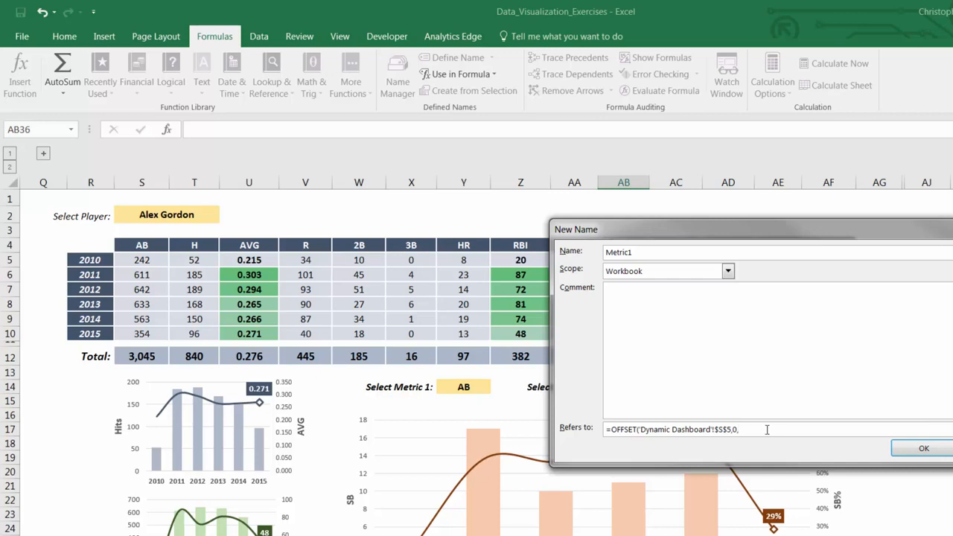
type("TCH(")
left_click(463, 386)
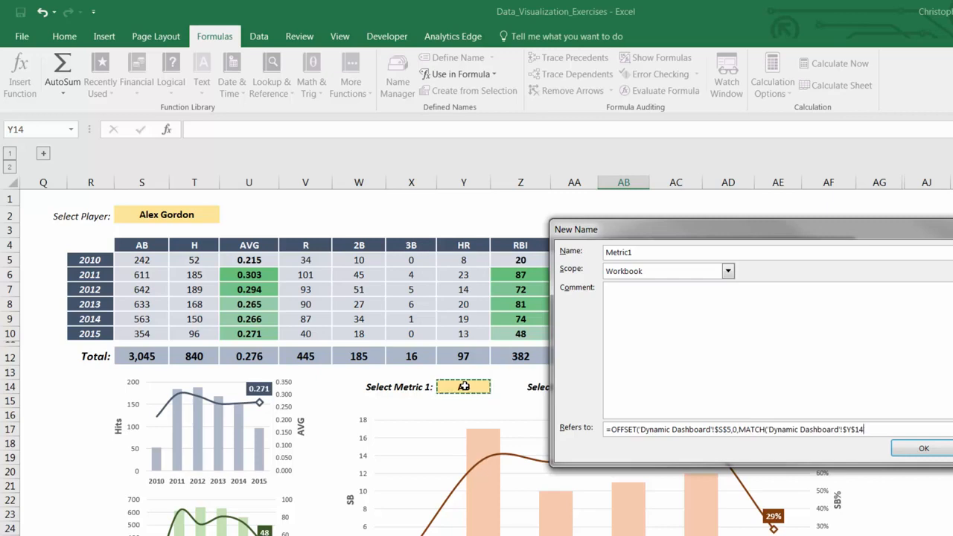
type(",")
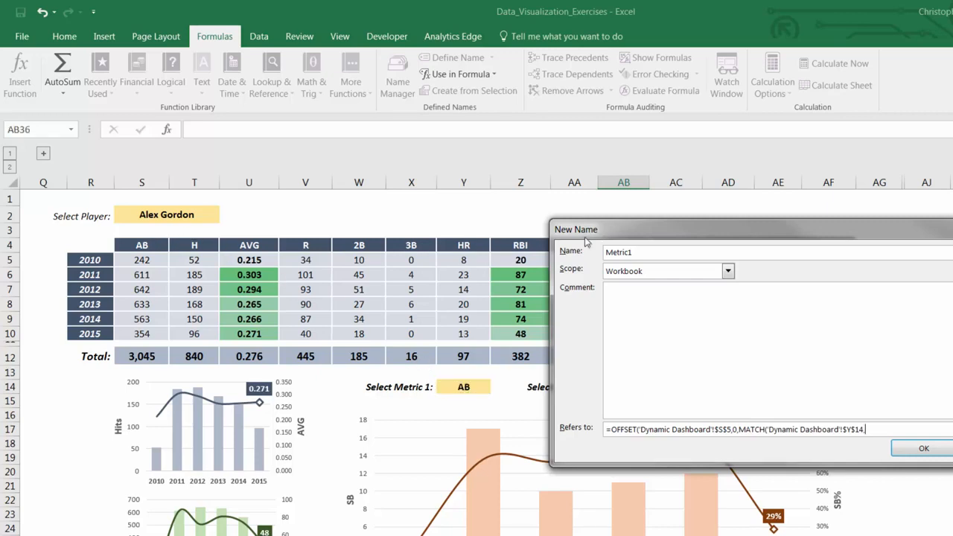
left_click_drag(585, 237, 510, 292)
left_click(138, 246)
left_click_drag(138, 246, 812, 251)
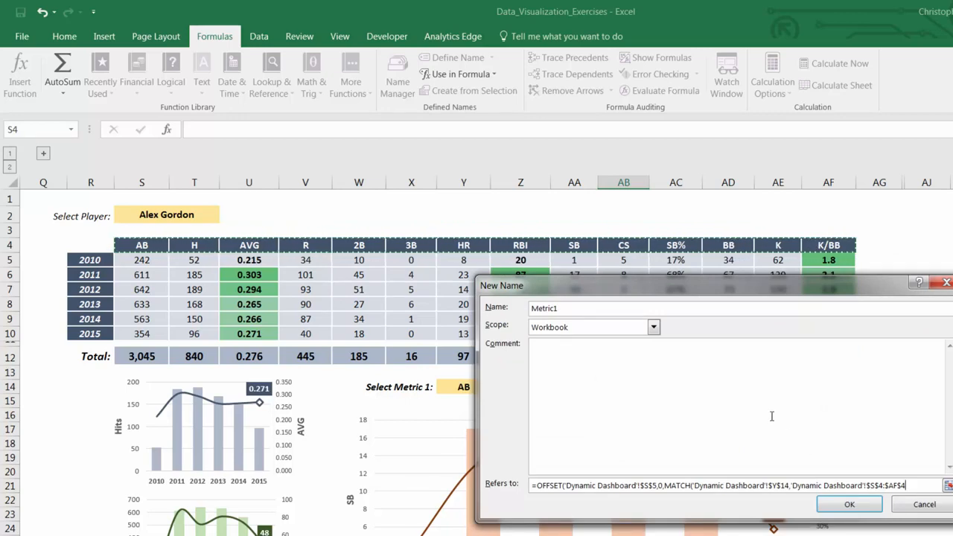
Complete Metric1 with exact match 0, minus 1 on the MATCH, height 6 and width 1, and save the name
type(",0")
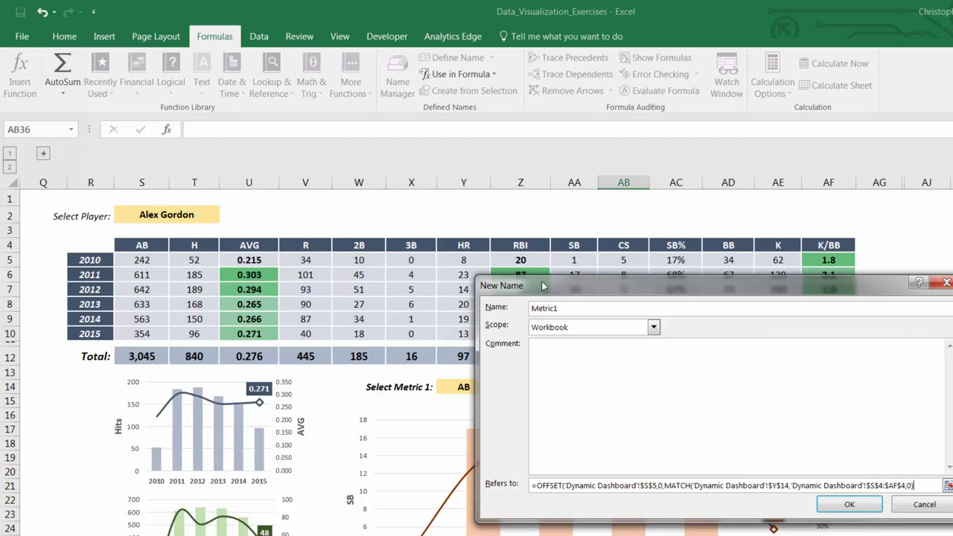
left_click_drag(545, 286, 611, 273)
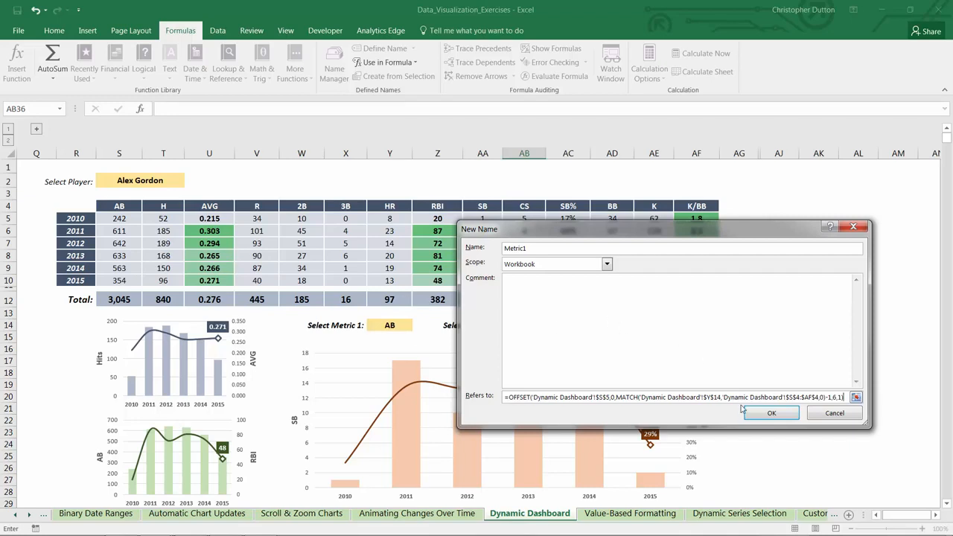
left_click(759, 411)
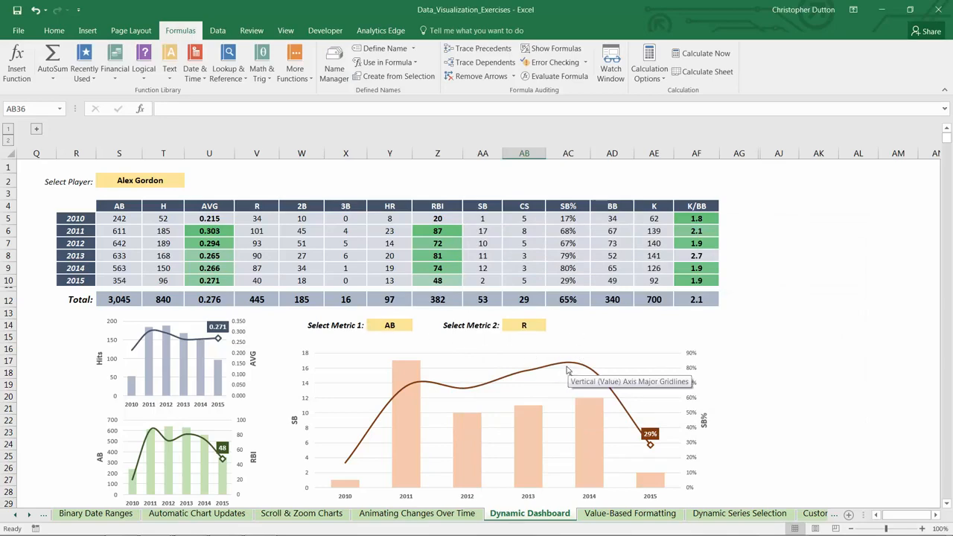
Define a new workbook-scope name Metric2 and begin its reference as an OFFSET formula starting at cell S5
left_click(382, 49)
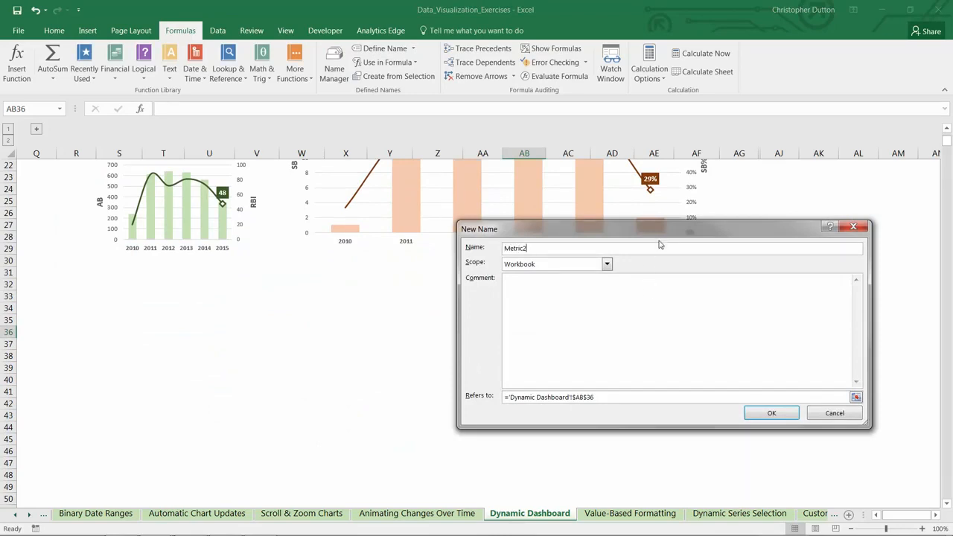
left_click_drag(745, 229, 628, 176)
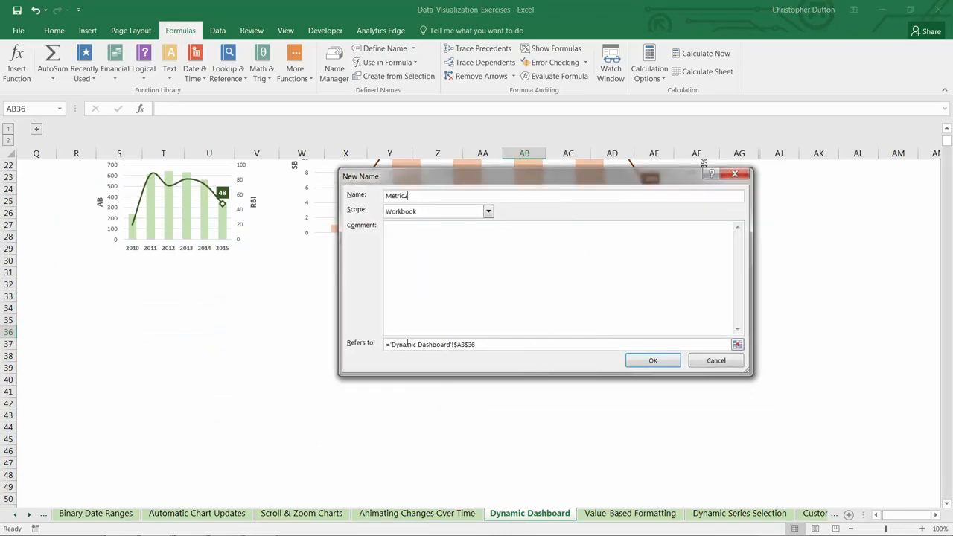
left_click_drag(387, 345, 545, 342)
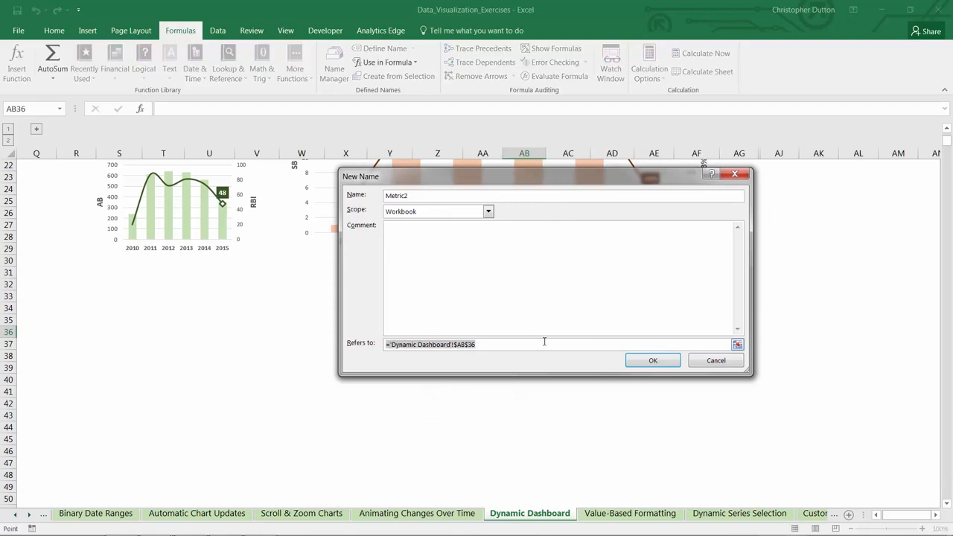
type("=OFFSET(")
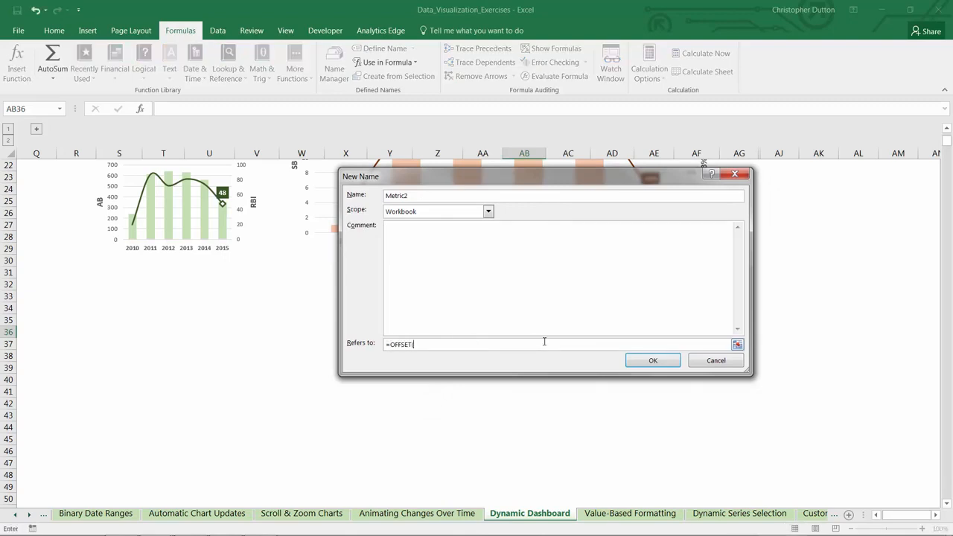
scroll(545, 341, "up", 7)
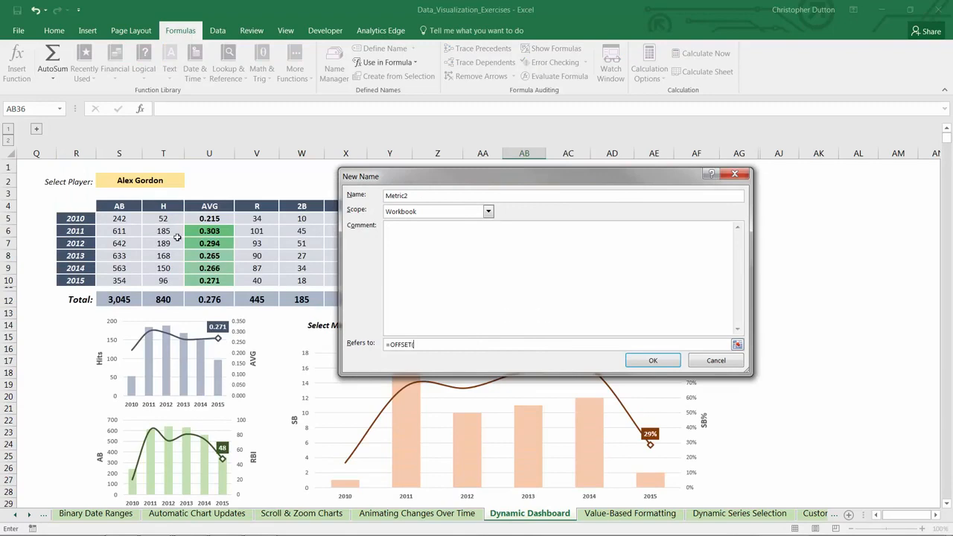
left_click(119, 218)
left_click_drag(430, 177, 625, 113)
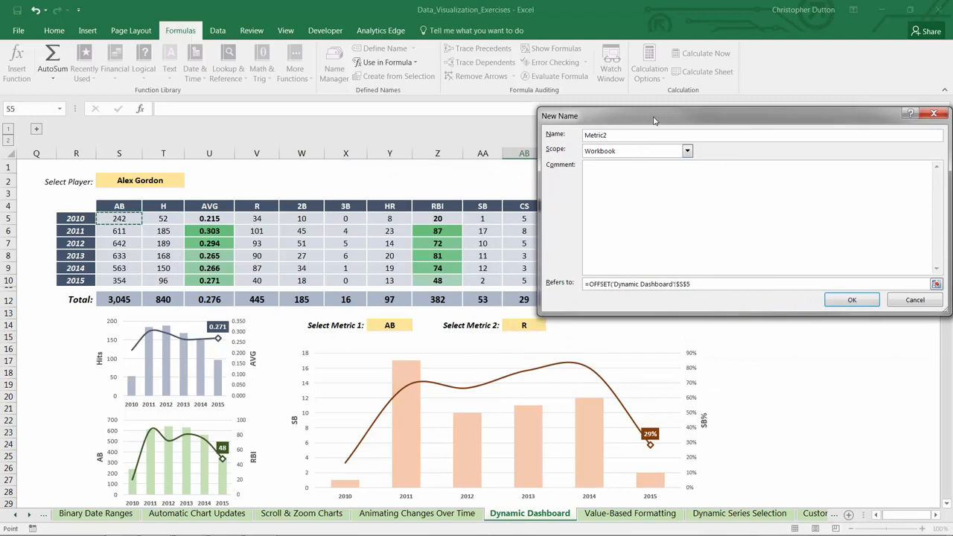
left_click_drag(654, 121, 548, 257)
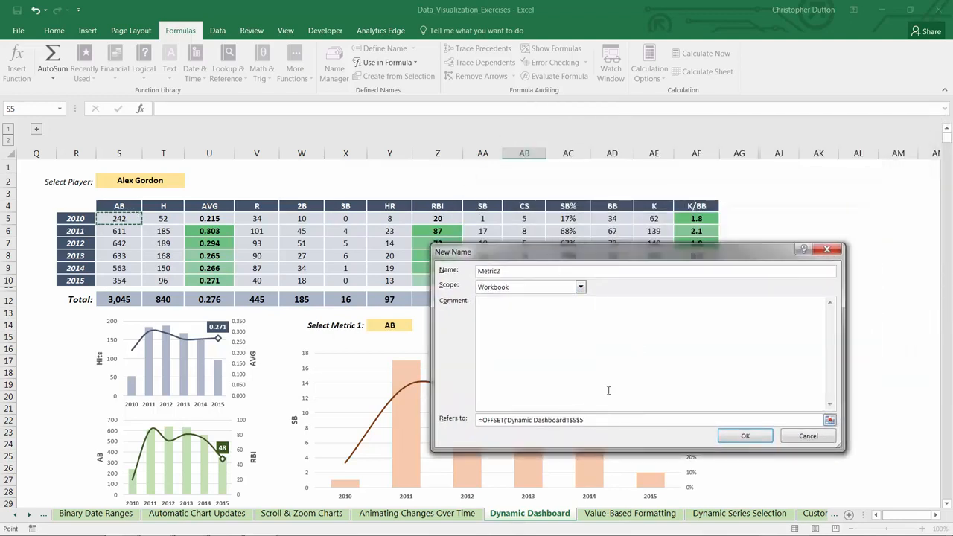
Give Metric2's OFFSET a row offset of 0 and a MATCH column offset looking up AB14 in S4:AF4
left_click(586, 421)
type("MATCH(")
left_click_drag(549, 251, 661, 252)
left_click(524, 325)
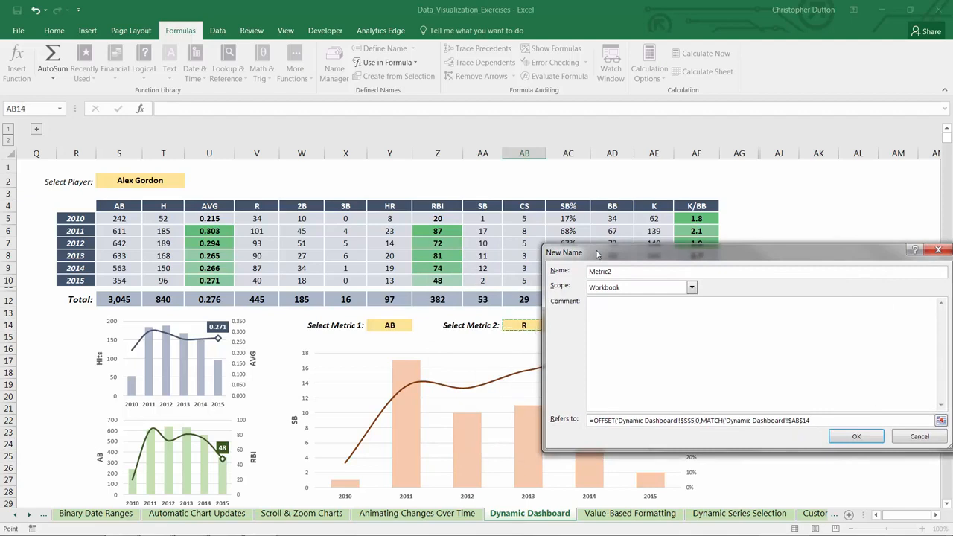
left_click_drag(597, 255, 469, 248)
type(",")
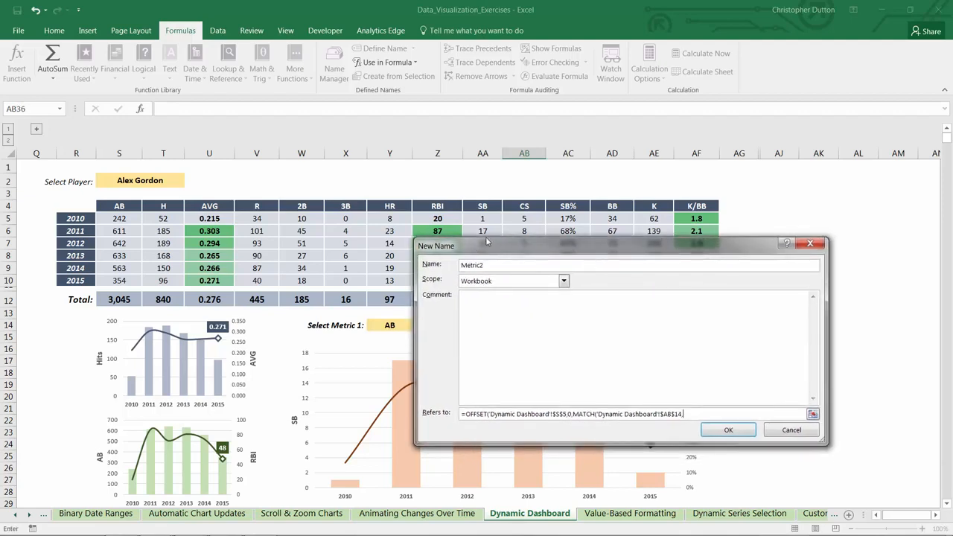
left_click_drag(121, 205, 697, 205)
Complete Metric2 with exact match 0, minus 1 on the MATCH, height 6 and width 1, and save the name
type(",0)-1,")
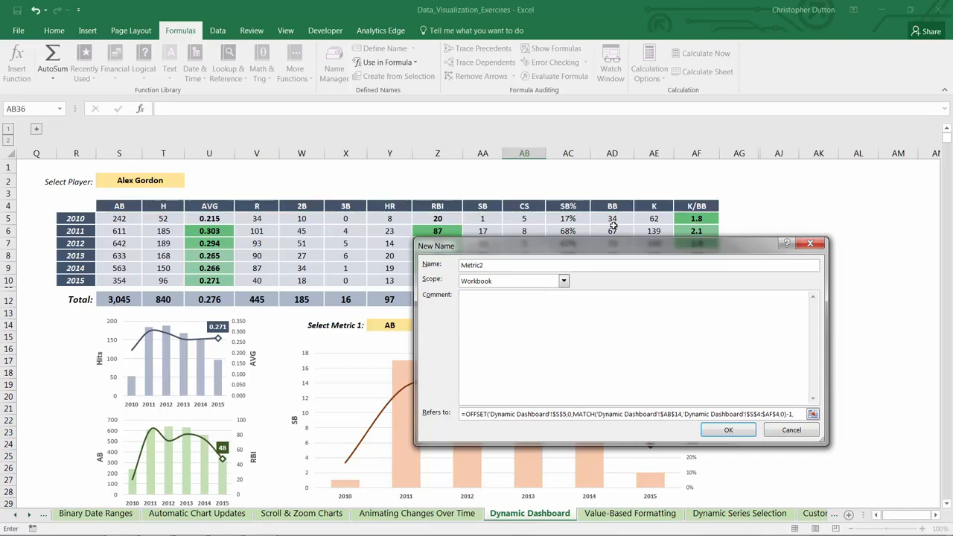
type("6,1)")
key("Return")
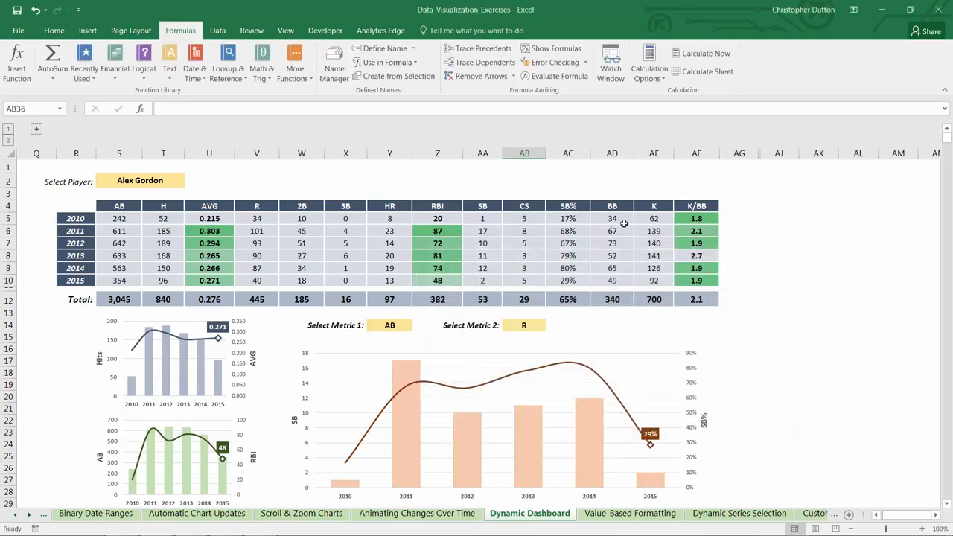
Set the values of the large orange chart's SB column series to 'Dynamic Dashboard'!Metric1
scroll(638, 228, "down", 1)
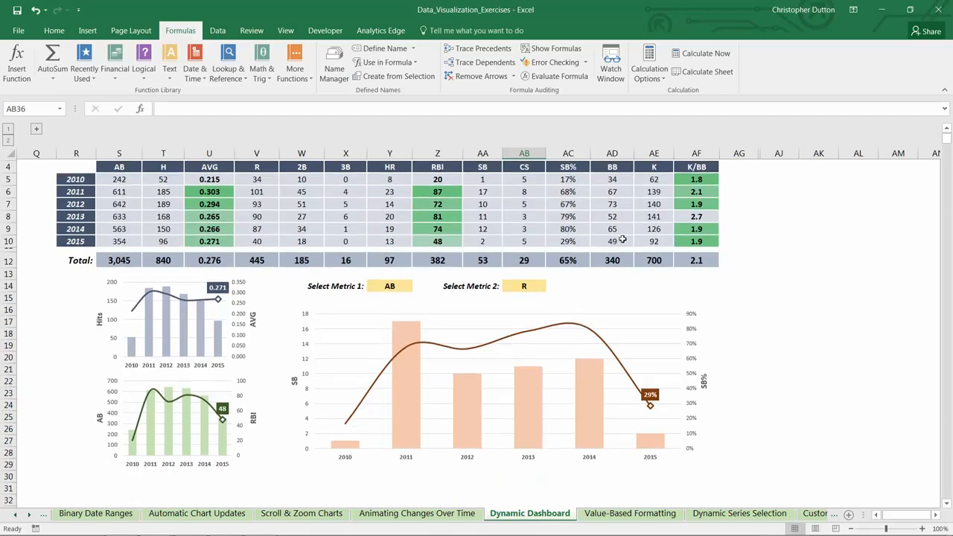
left_click(403, 337)
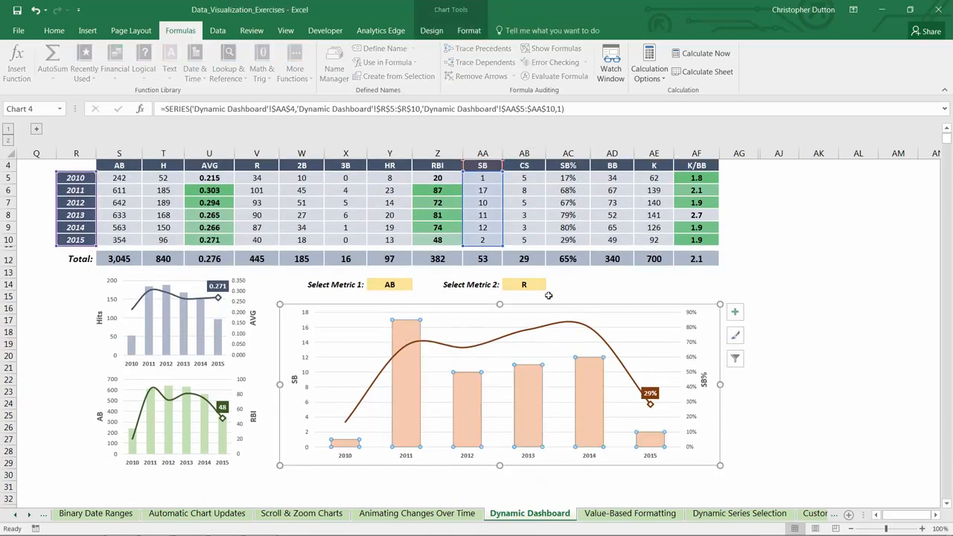
scroll(559, 385, "up", 1)
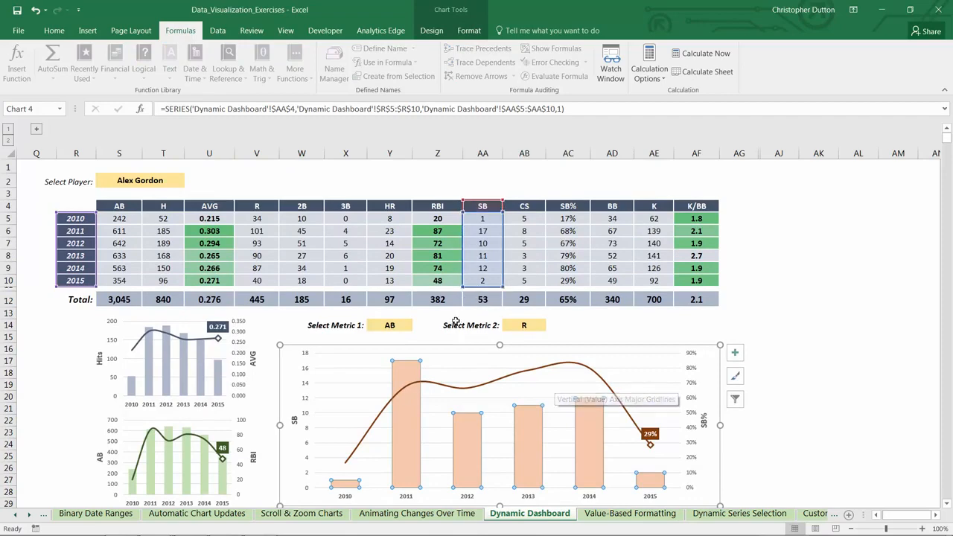
right_click(408, 378)
left_click(440, 426)
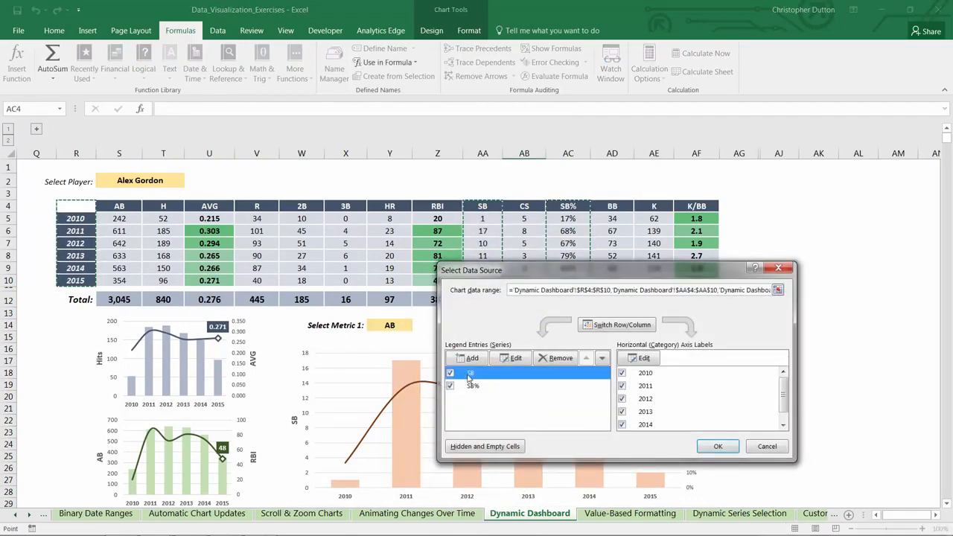
left_click(516, 360)
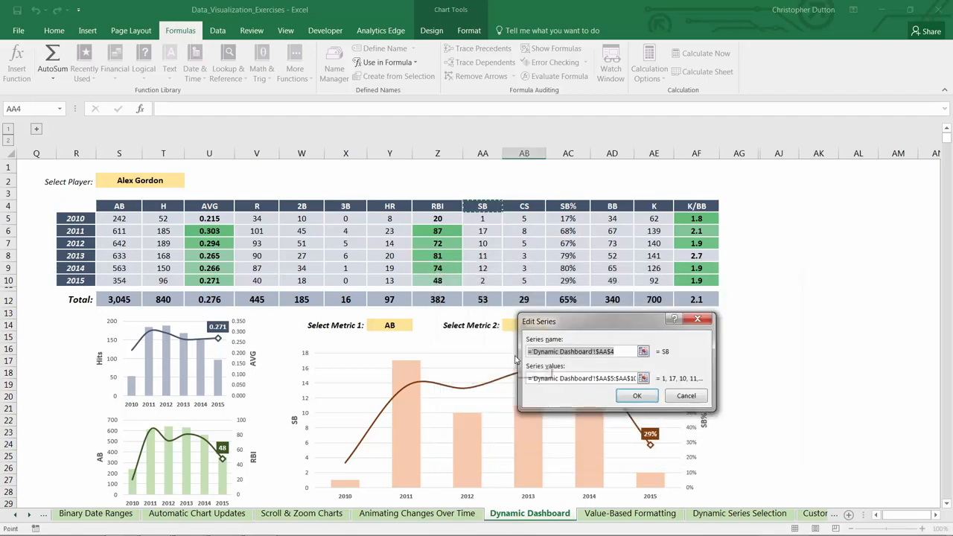
left_click_drag(589, 321, 444, 305)
left_click_drag(449, 362, 504, 364)
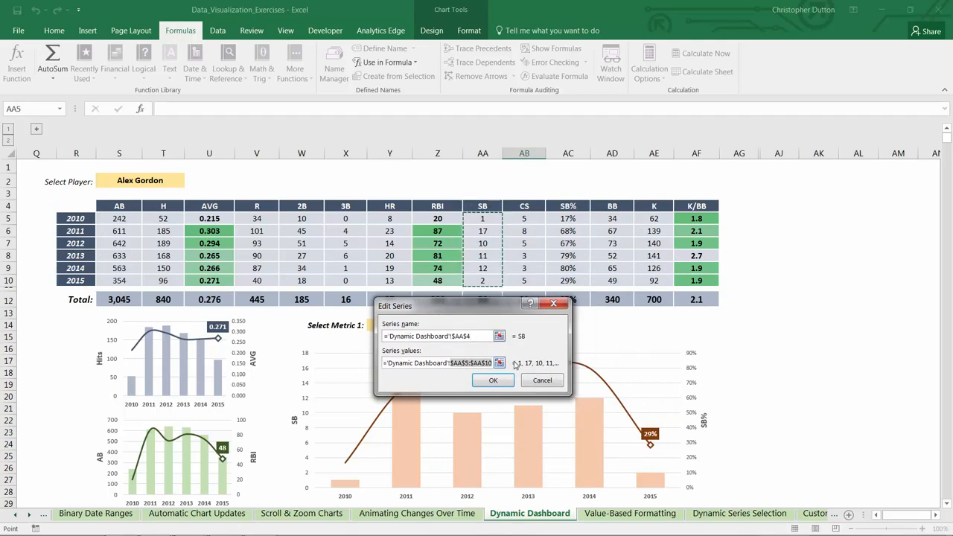
type("Metric")
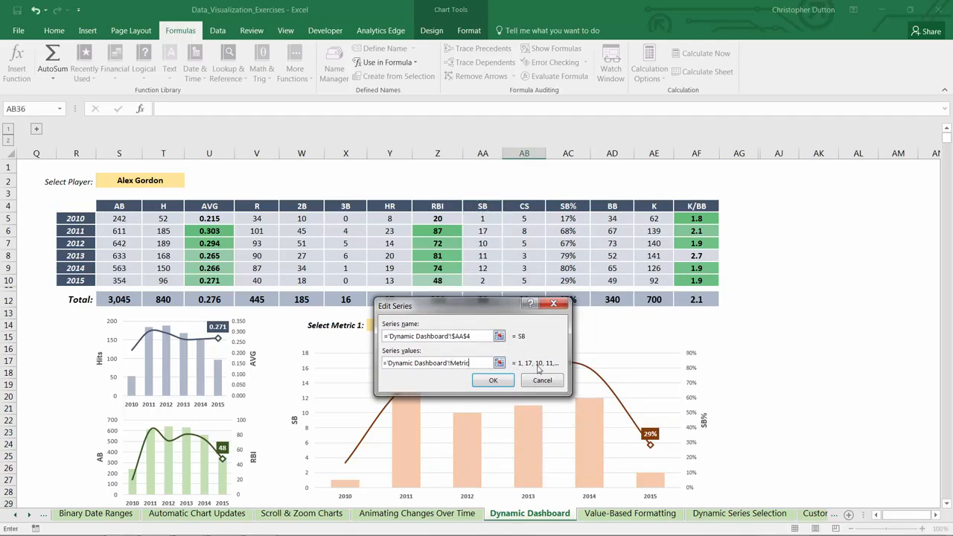
left_click(493, 381)
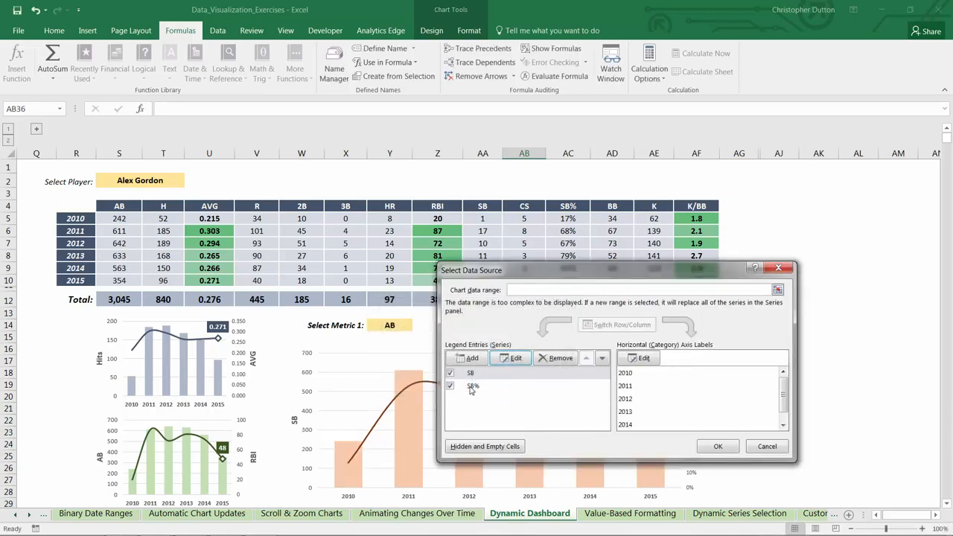
Set the values of the large chart's SB% line series to 'Dynamic Dashboard'!Metric2 and apply the data source changes
left_click(473, 386)
left_click(513, 358)
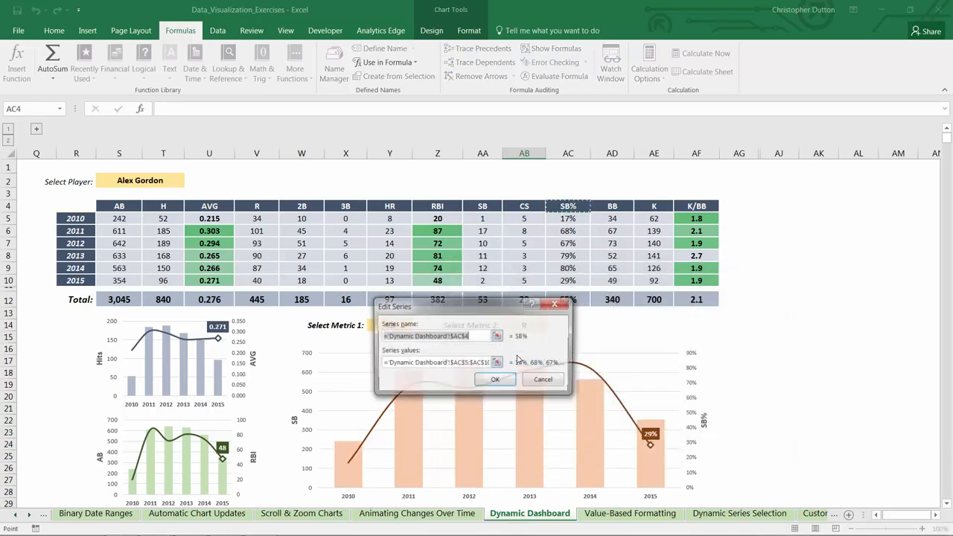
left_click_drag(450, 362, 490, 365)
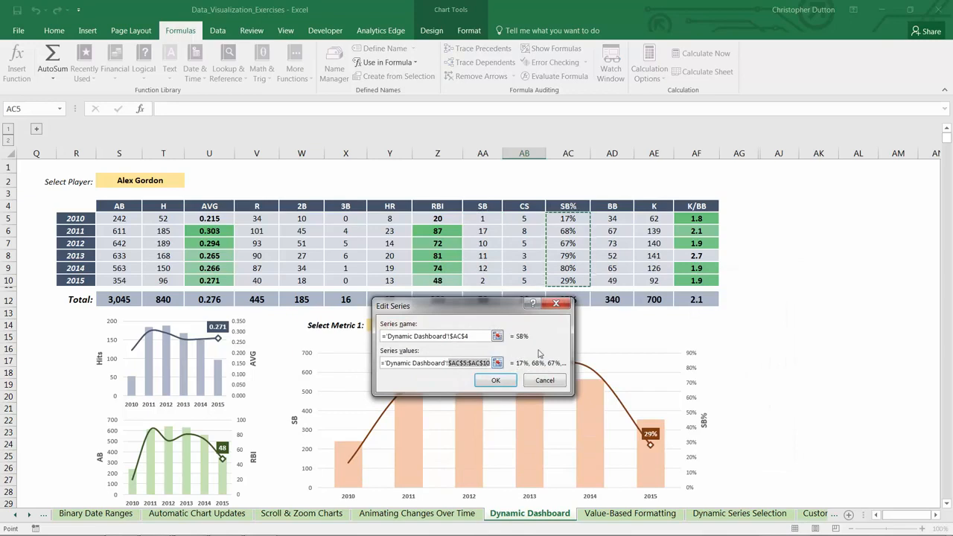
type("Metric2")
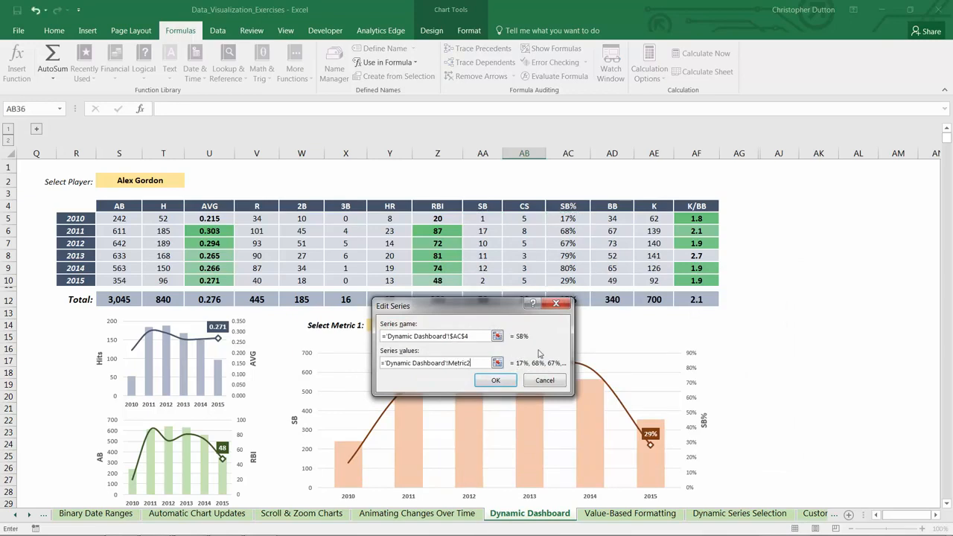
left_click(495, 380)
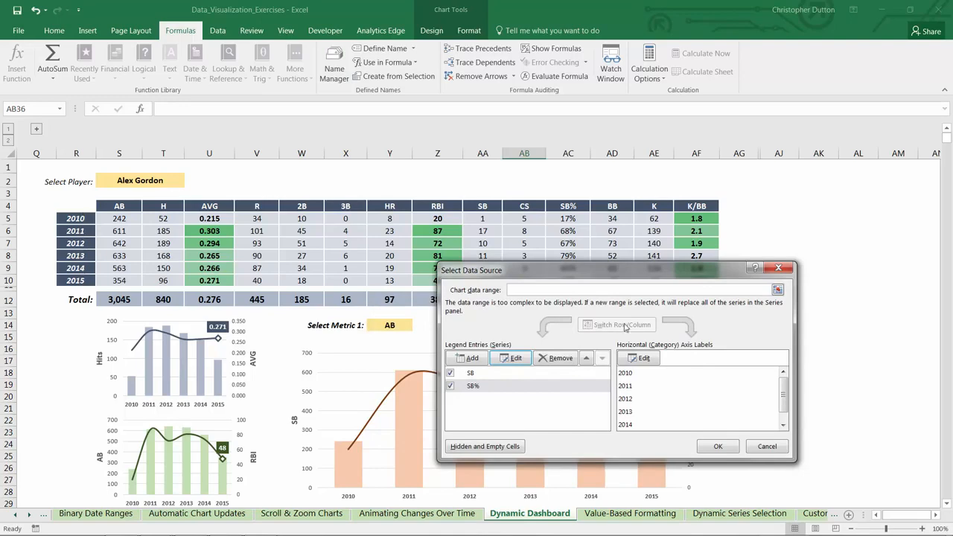
left_click(718, 445)
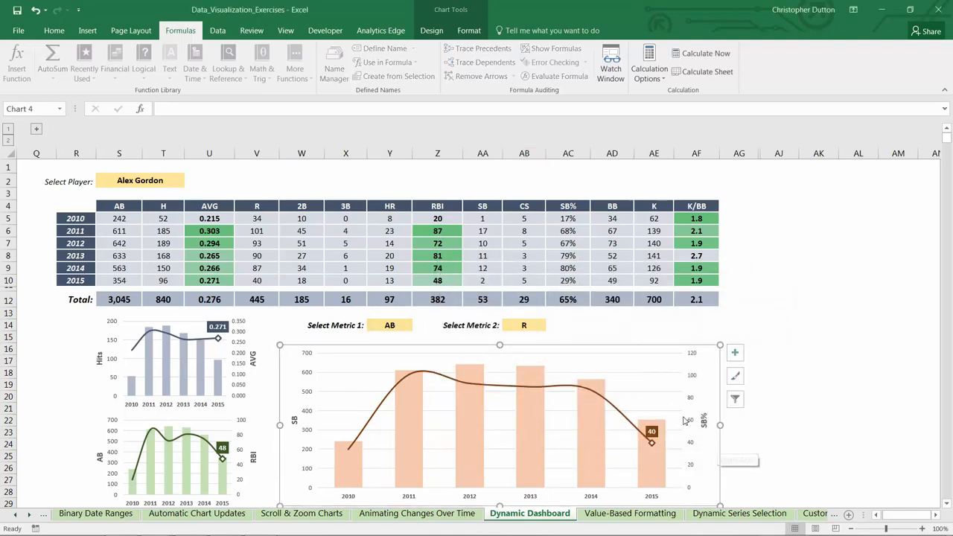
Compare the large chart's two vertical axis titles with the metrics selected in Y14 and AB14
scroll(593, 386, "down", 1)
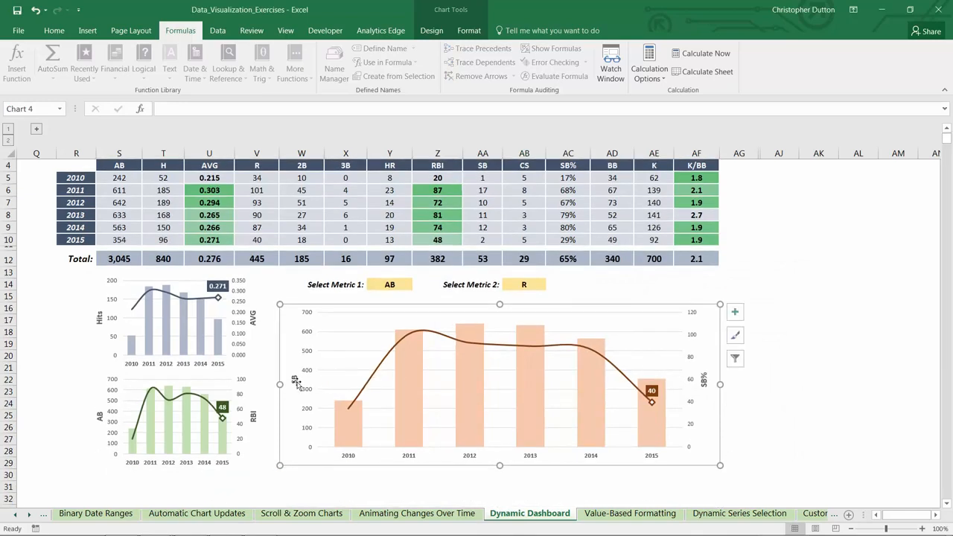
left_click(295, 381)
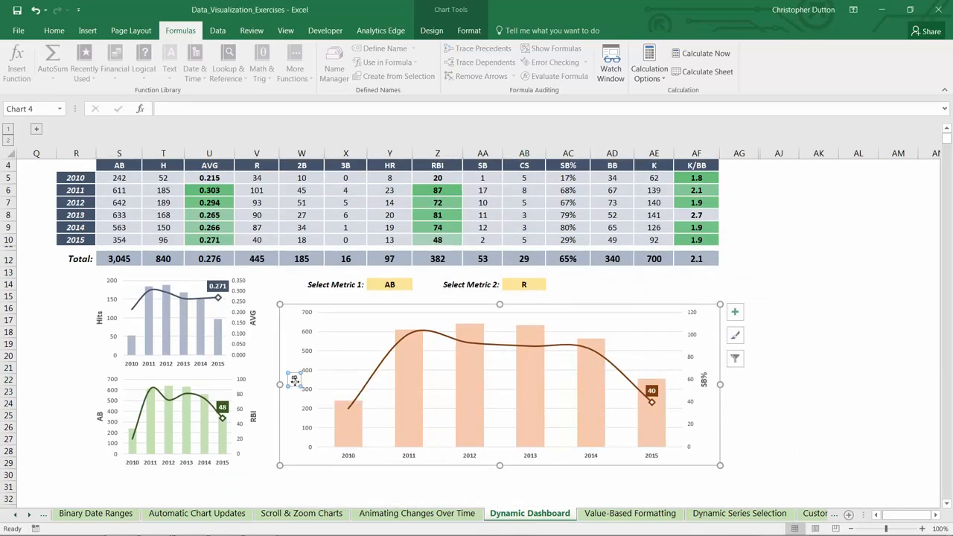
left_click(704, 381)
left_click(295, 381)
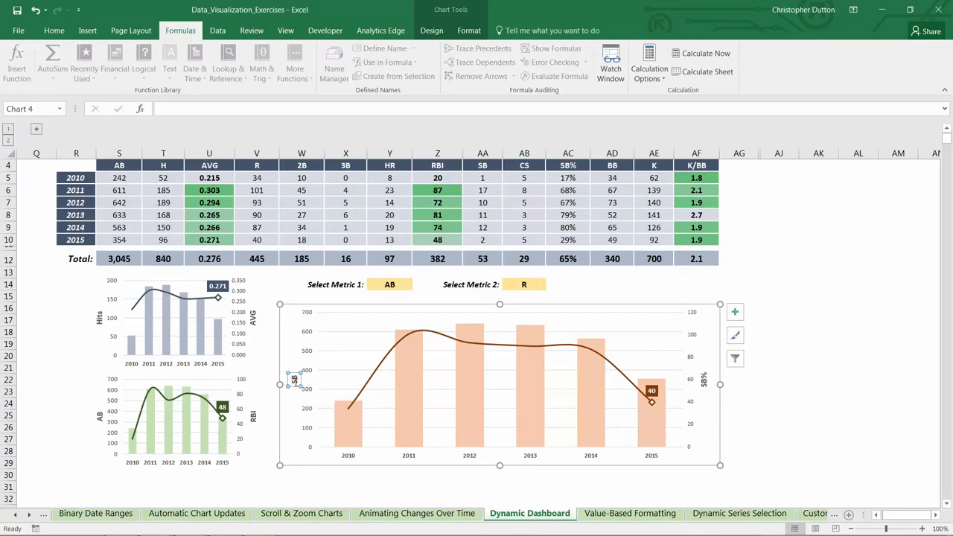
left_click(704, 380)
left_click(392, 286)
left_click(505, 287)
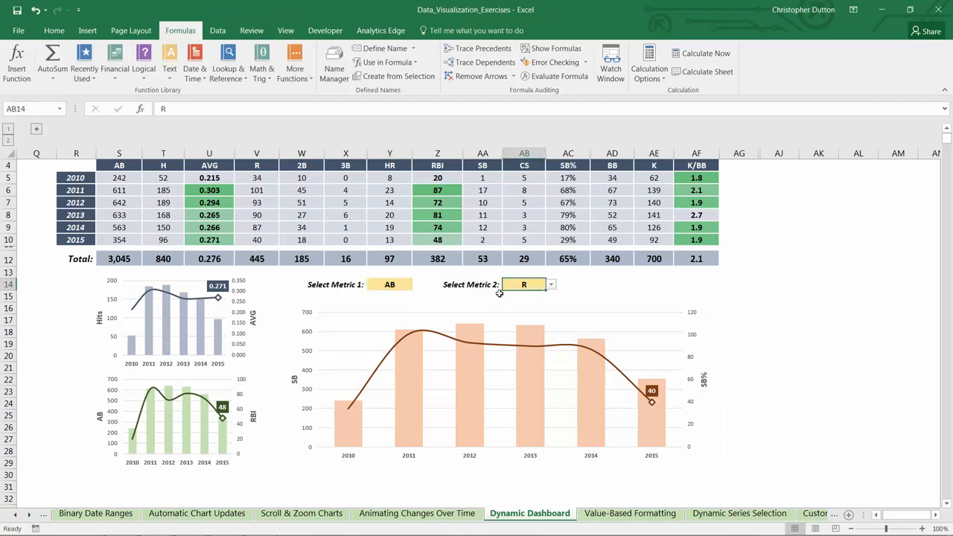
Delete the SB and SB% axis titles from the large chart and narrow the chart slightly from both sides
left_click(296, 381)
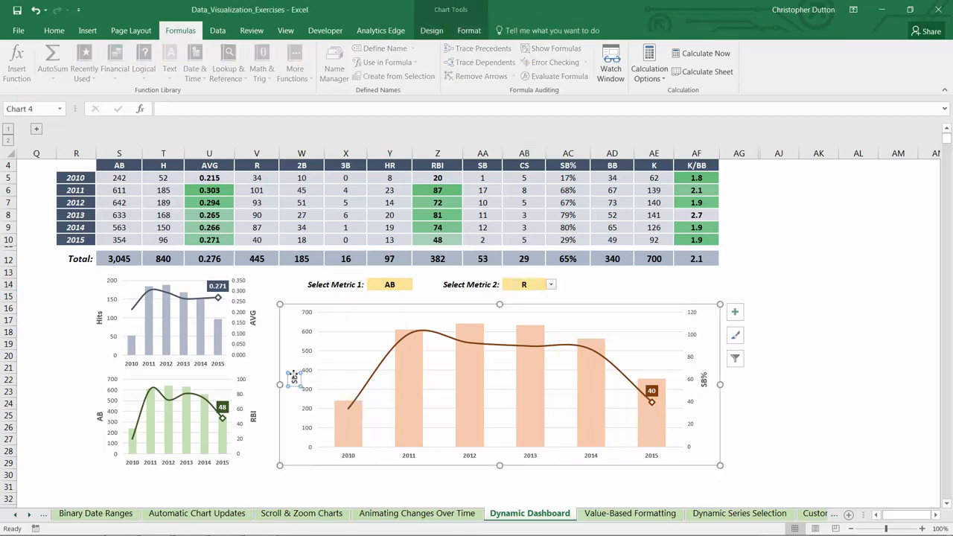
key("Delete")
left_click(704, 378)
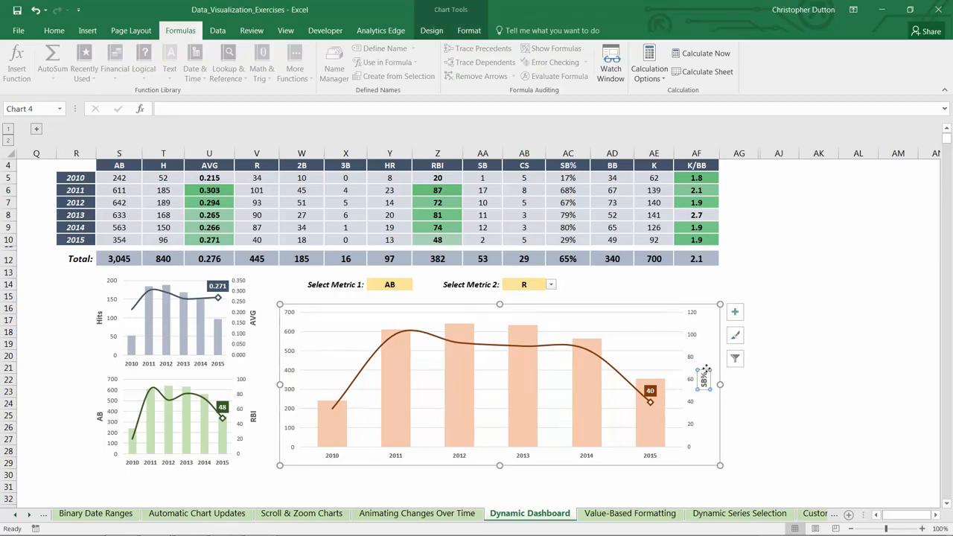
key("Delete")
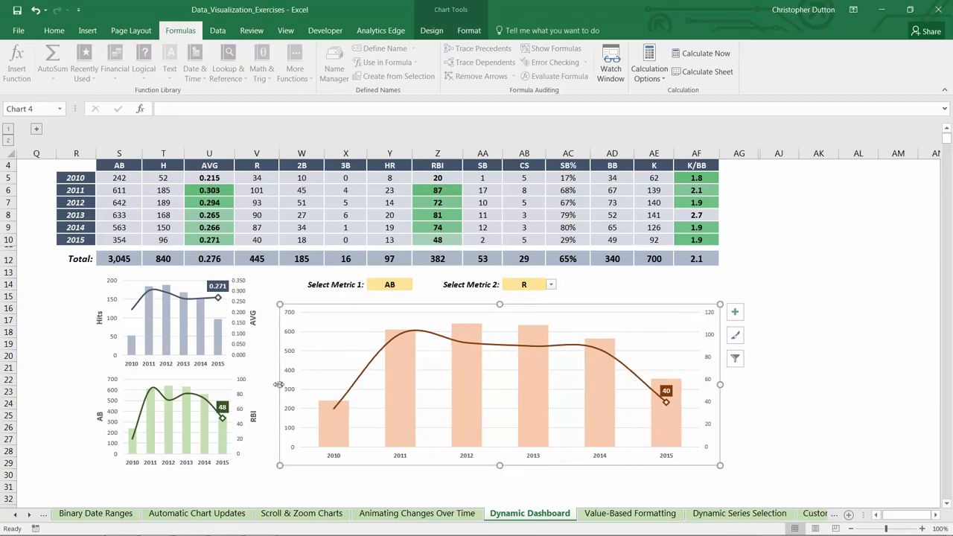
left_click_drag(278, 384, 288, 385)
left_click_drag(720, 384, 709, 384)
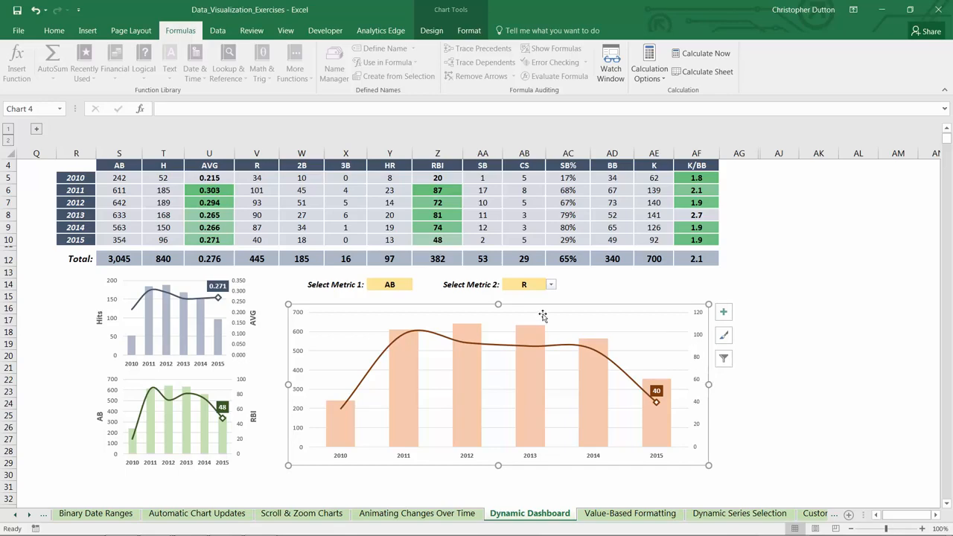
Draw a small text box above the large chart, beside the Metric 2 selector, and link it to cell Y14
left_click(88, 31)
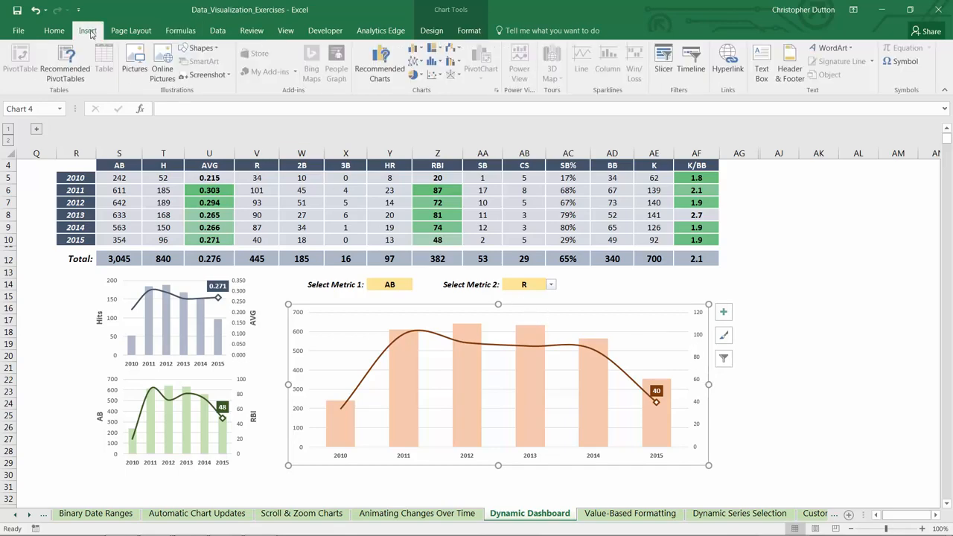
left_click(199, 47)
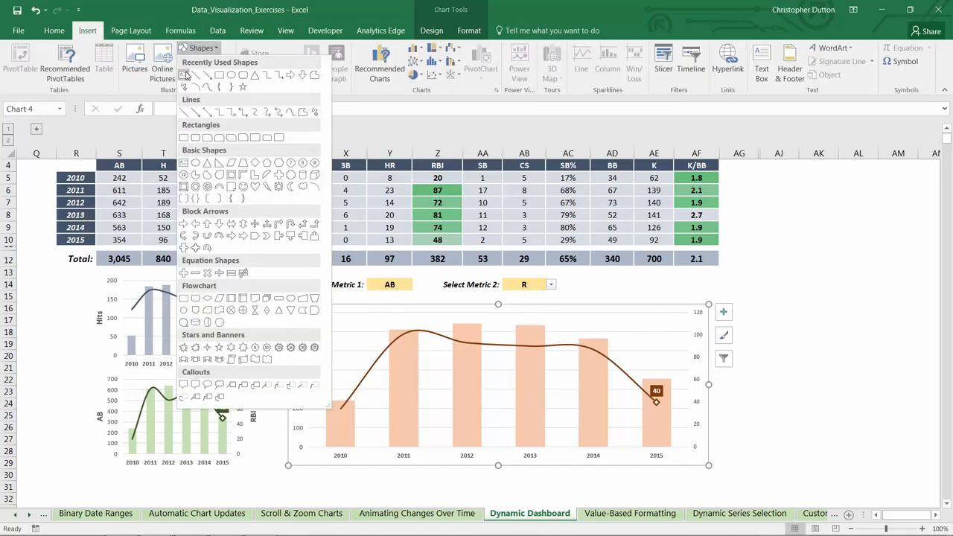
left_click(186, 74)
left_click_drag(585, 275, 659, 291)
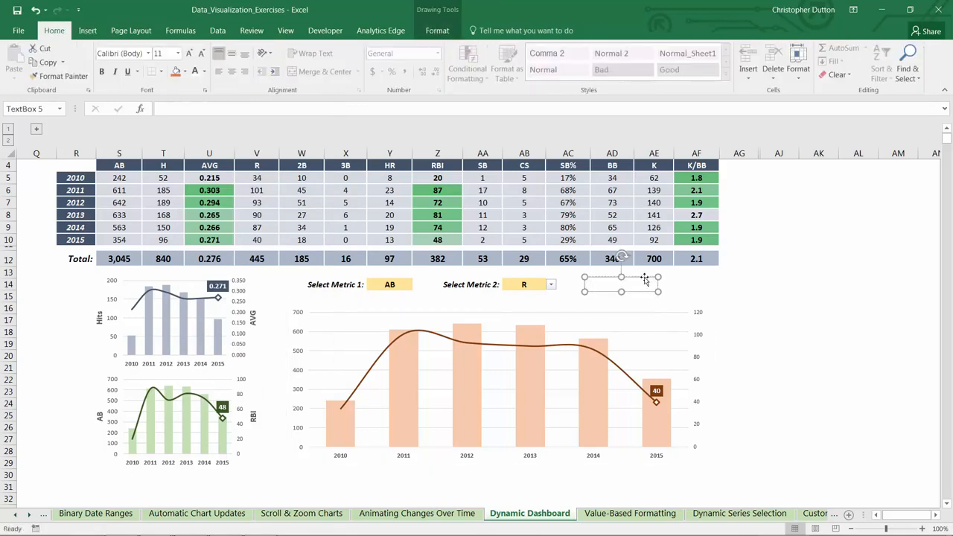
left_click(176, 108)
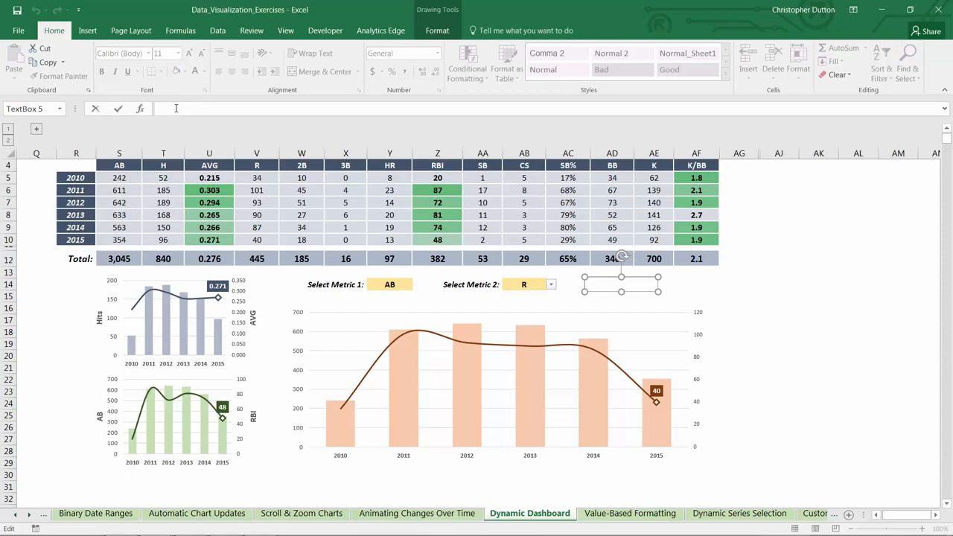
type("=")
left_click(381, 284)
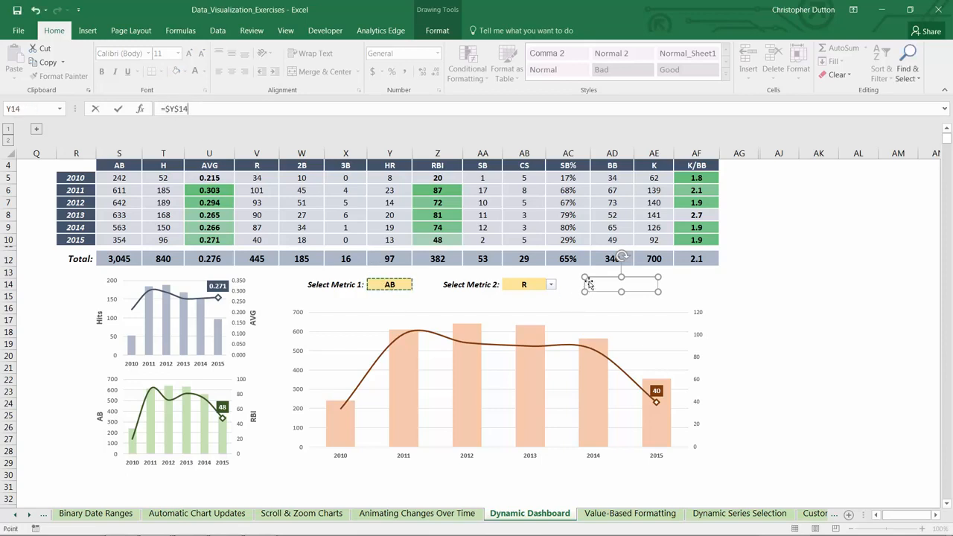
key("Return")
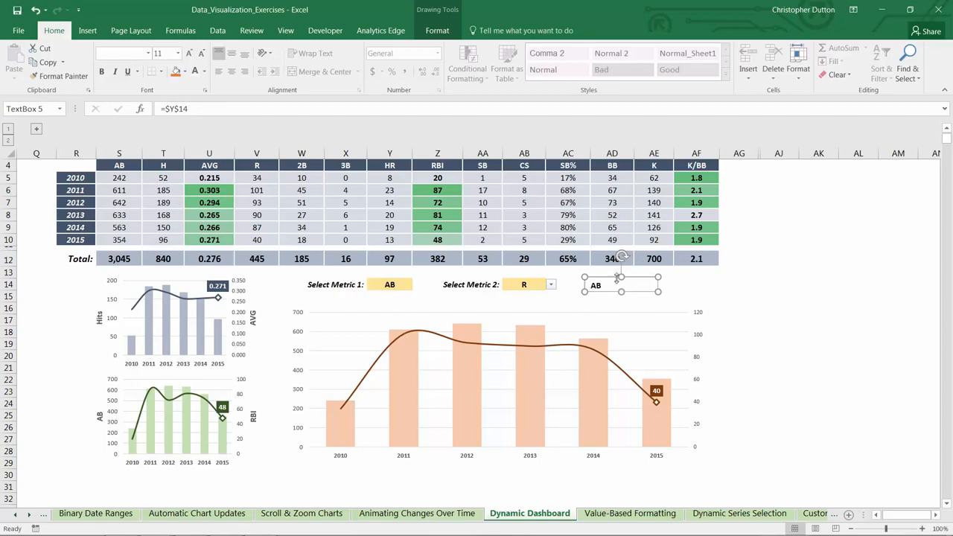
Centre the text box's content vertically and horizontally and rotate the box 90° counterclockwise
left_click(232, 53)
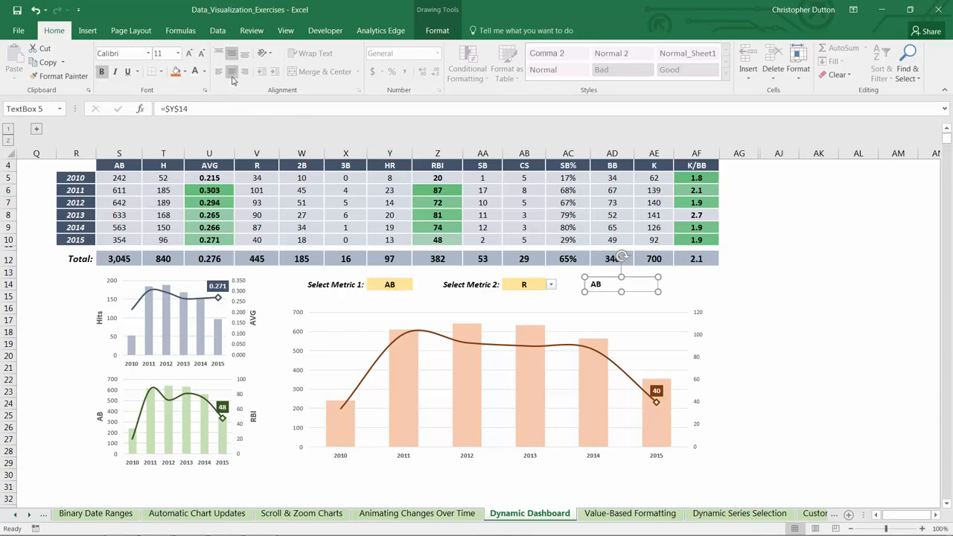
left_click(232, 71)
left_click_drag(622, 255, 595, 283)
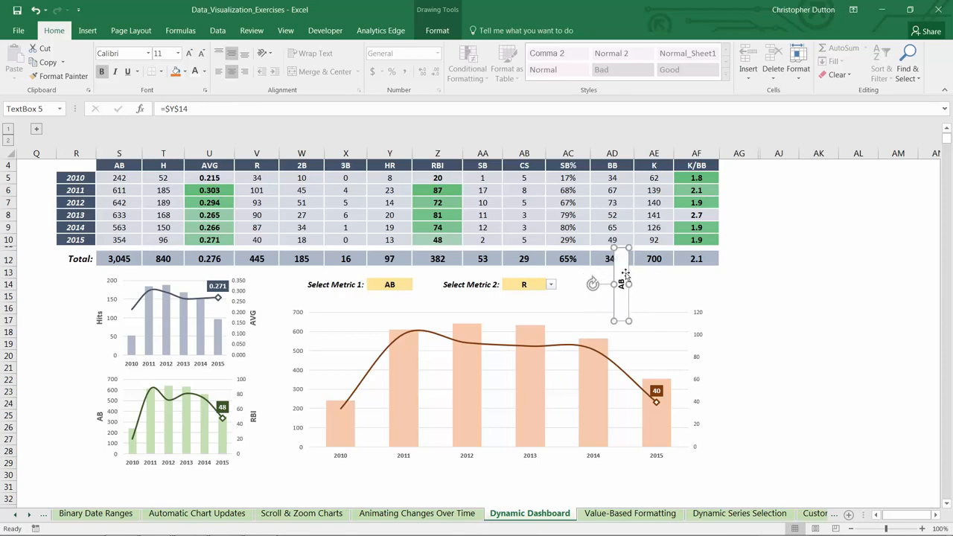
Give the text box no fill and no line, and place it beside the large chart's primary vertical axis
right_click(626, 276)
left_click(663, 483)
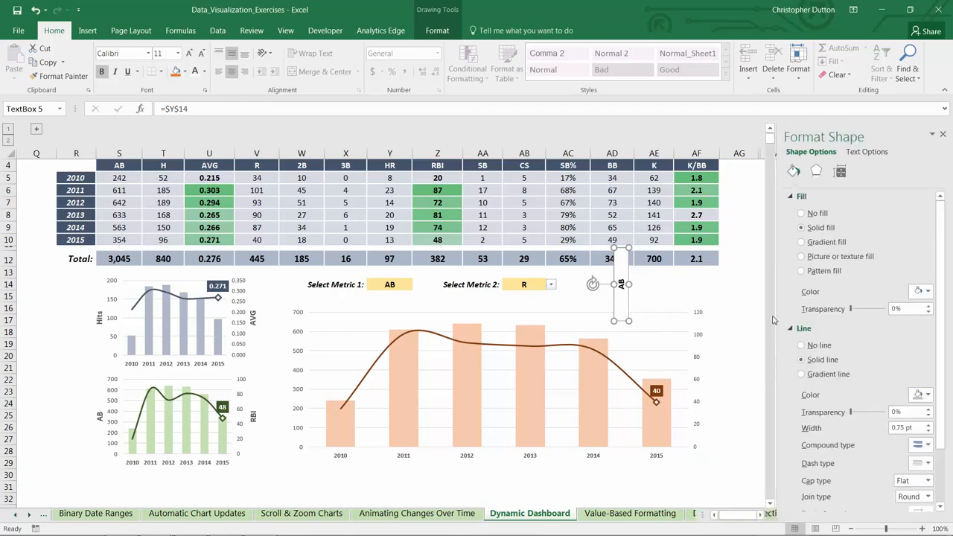
left_click(802, 215)
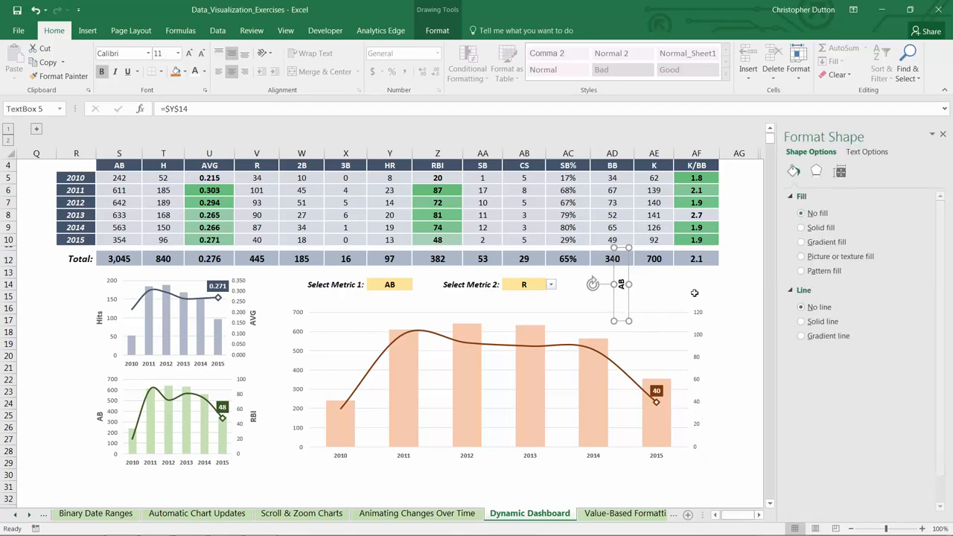
left_click(801, 307)
left_click_drag(629, 276, 291, 362)
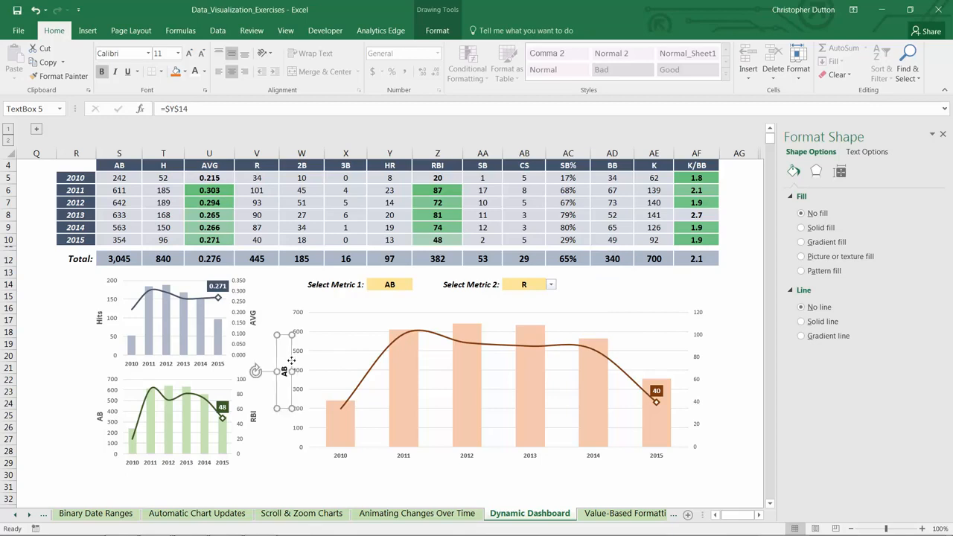
Duplicate the axis label text box and place the copy beside the secondary vertical axis, rotated to face the opposite way
key("ctrl+c")
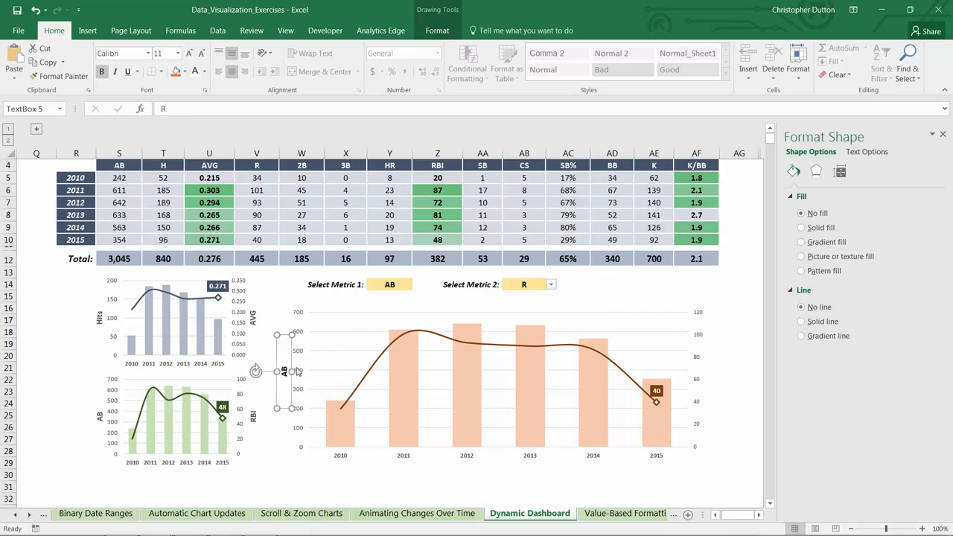
key("ctrl+v")
left_click_drag(288, 353, 592, 428)
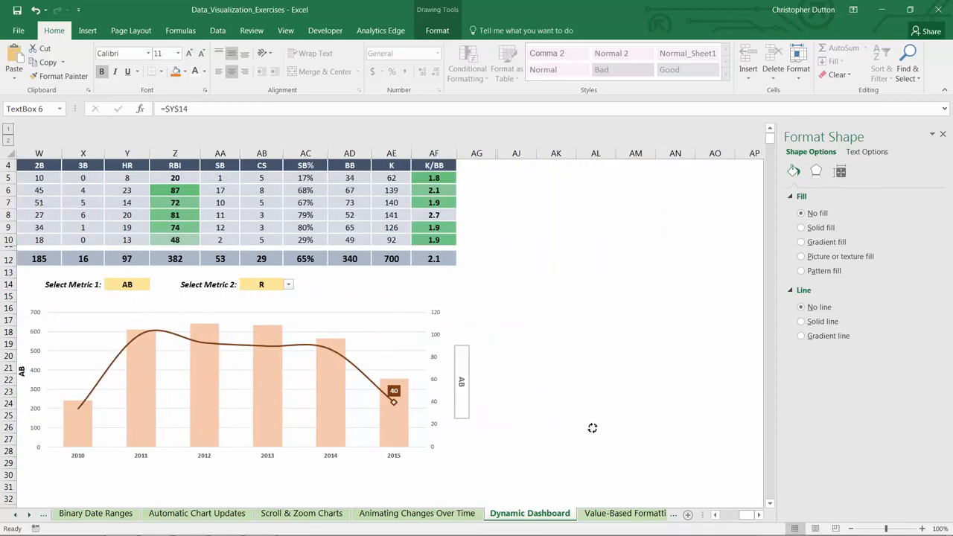
Link the copied text box to cell AB14 and close the shape formatting settings
left_click(173, 109)
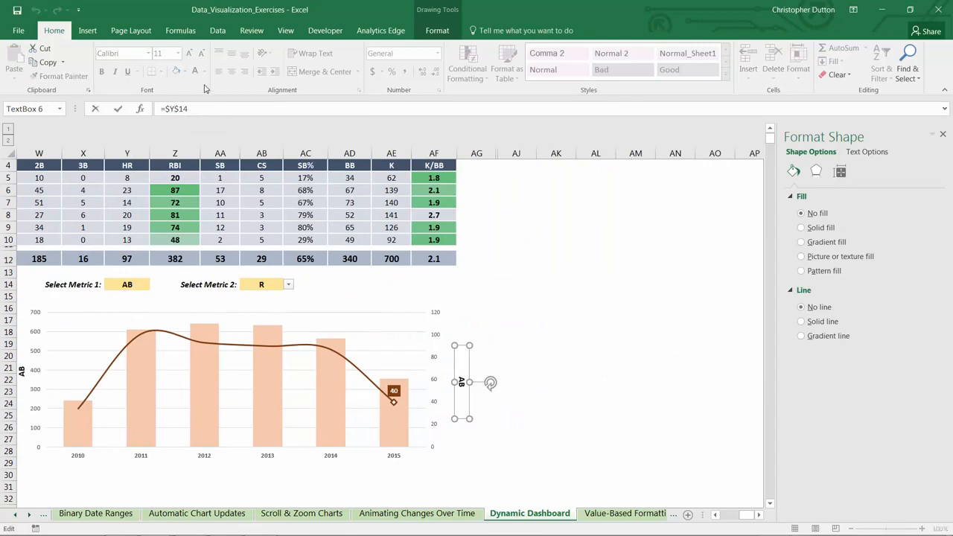
key("BackSpace")
type("AB")
key("Return")
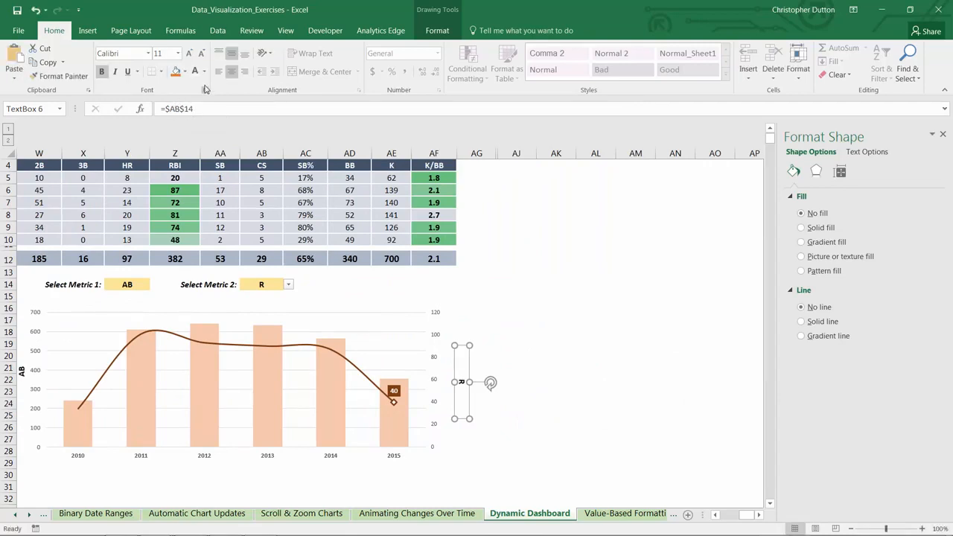
left_click(553, 294)
left_click(943, 136)
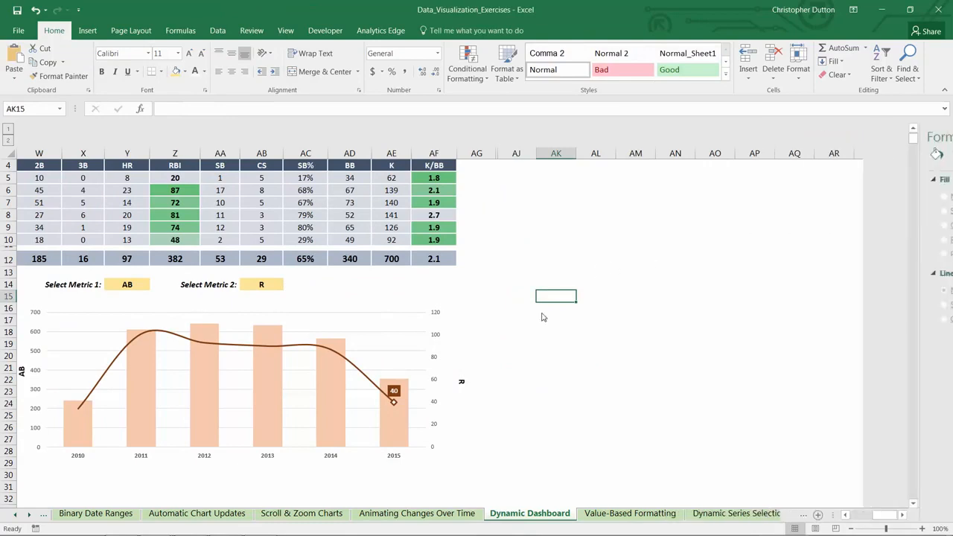
Nudge the secondary axis label text box so it sits level beside the middle of the secondary axis
left_click(458, 378)
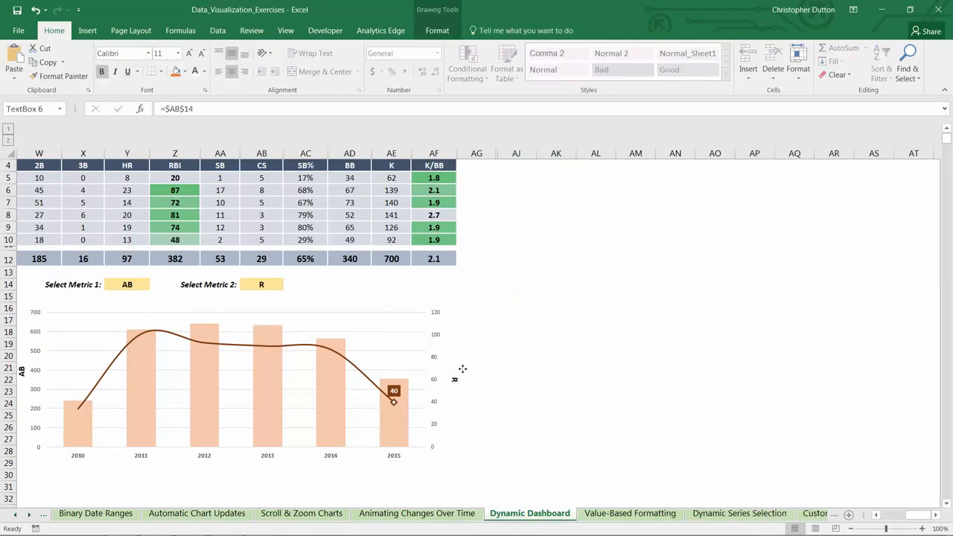
left_click(506, 368)
left_click_drag(920, 515, 895, 516)
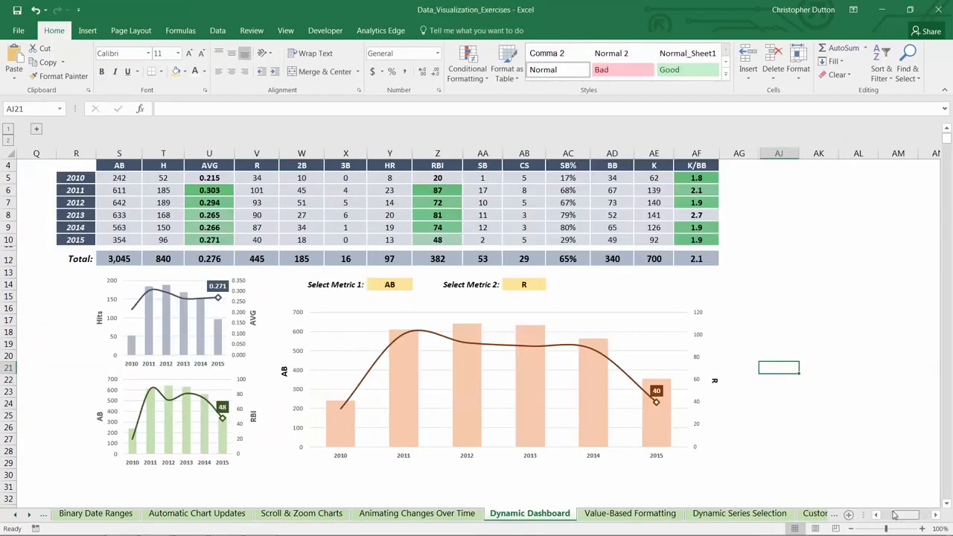
left_click(713, 381)
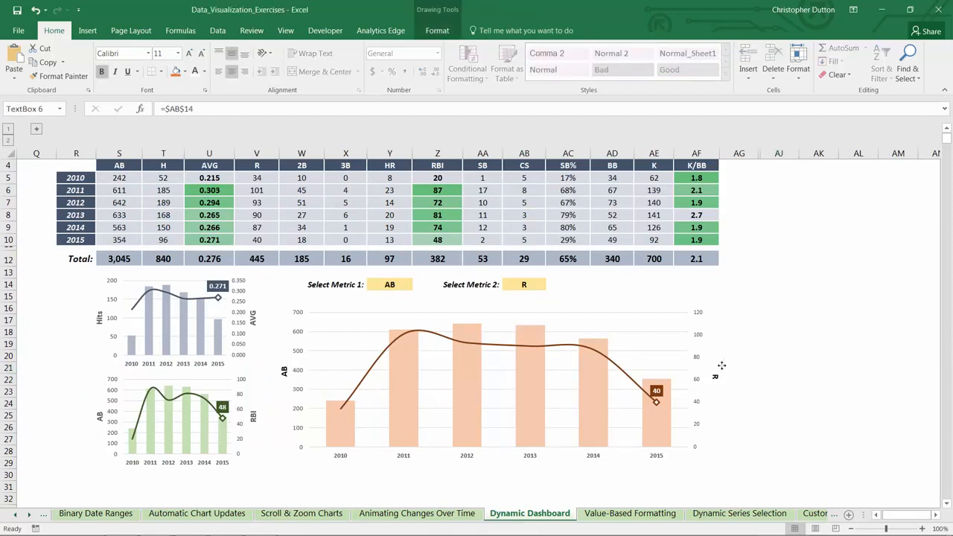
left_click(817, 356)
Test the selectors by choosing RBI as Metric 2 and H as Metric 1
left_click(524, 285)
left_click(552, 284)
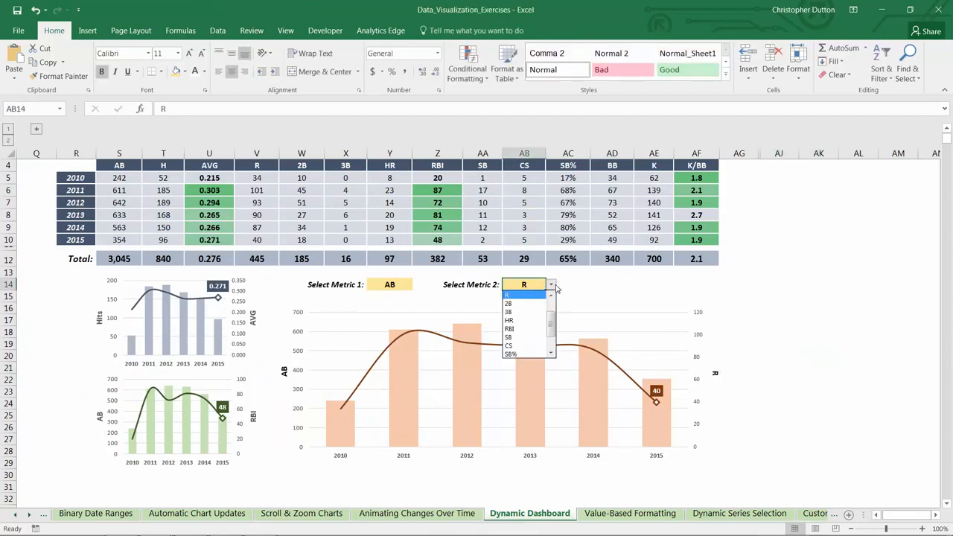
left_click(513, 329)
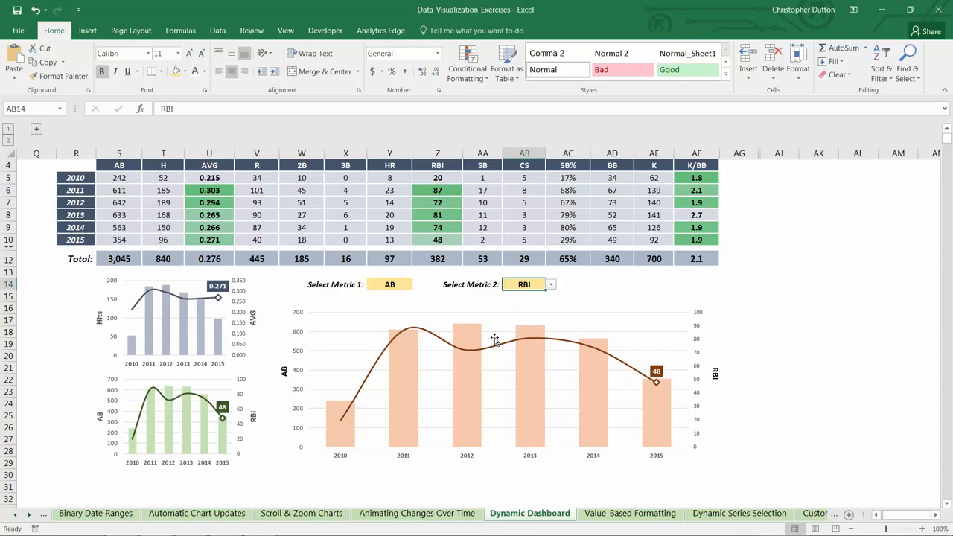
left_click(400, 288)
left_click(419, 286)
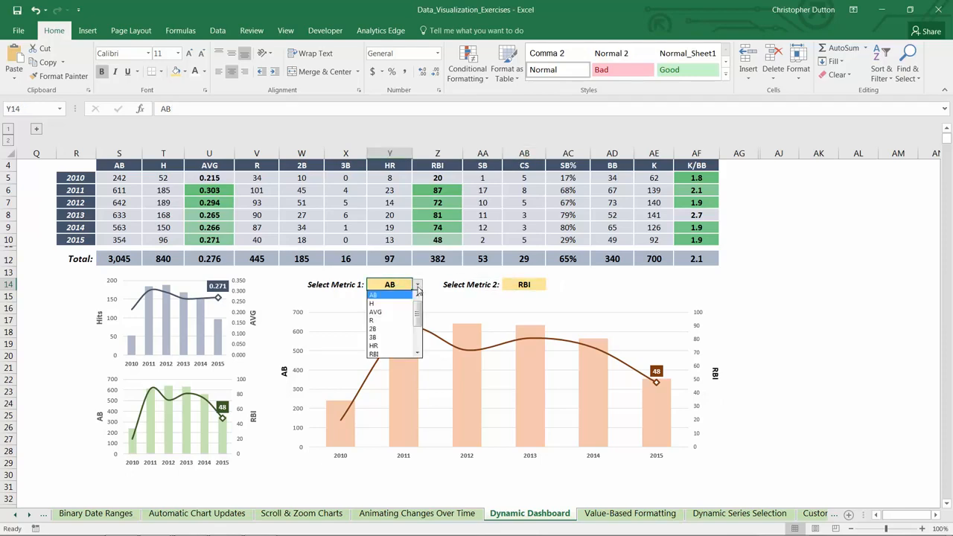
left_click(381, 307)
Choose AVG as Metric 2 for the large chart
left_click(537, 288)
left_click(551, 286)
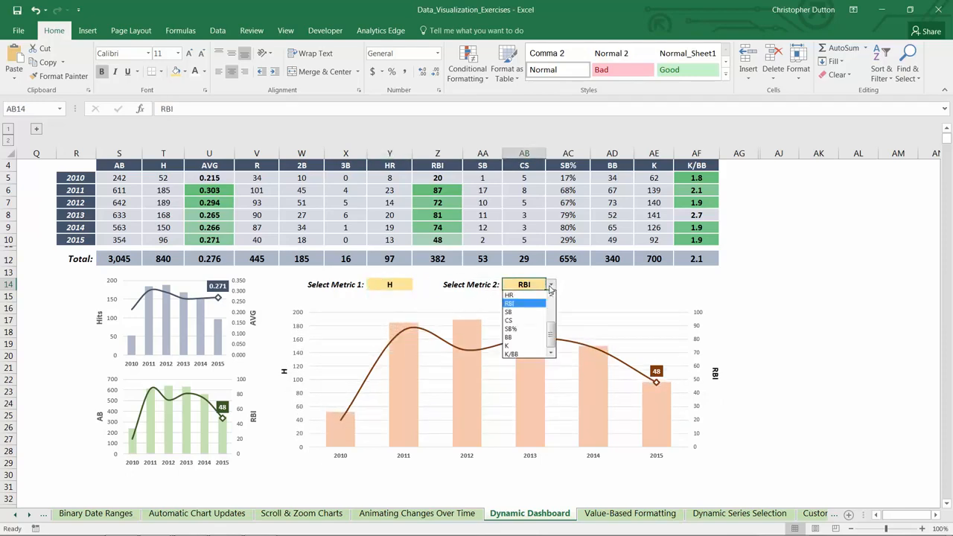
scroll(528, 321, "up", 2)
left_click(513, 312)
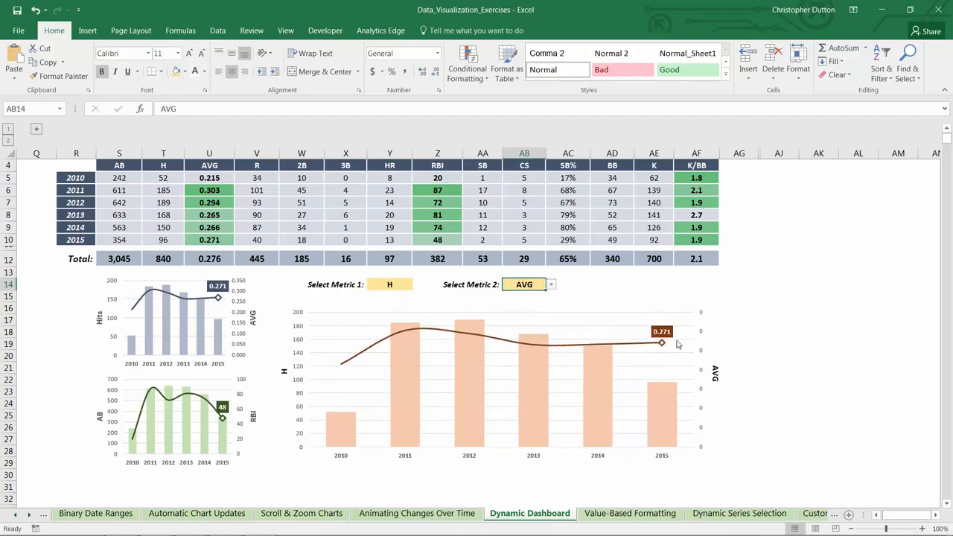
Choose SB% as Metric 2 and return to the top of the dashboard
left_click(552, 285)
left_click_drag(549, 302, 549, 347)
left_click(520, 336)
scroll(520, 336, "up", 1)
left_click(792, 292)
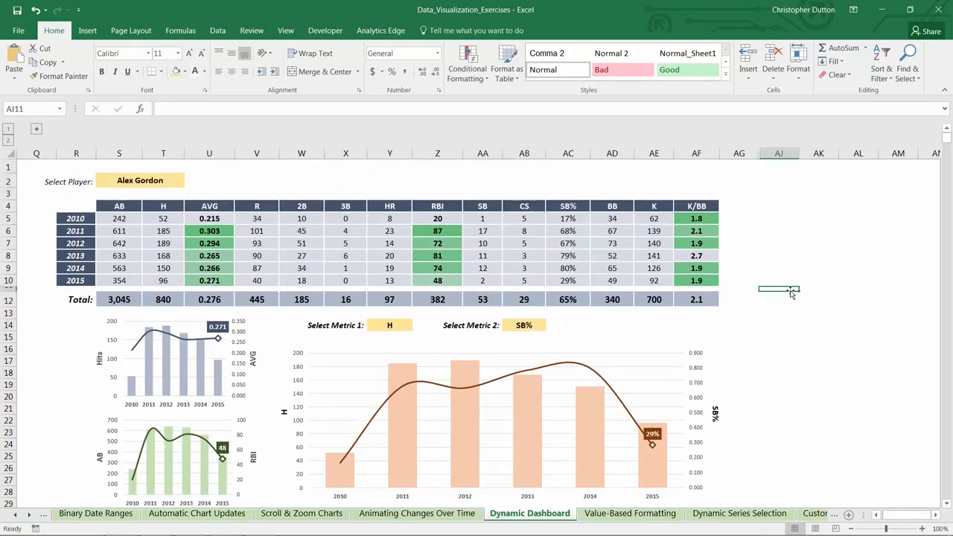